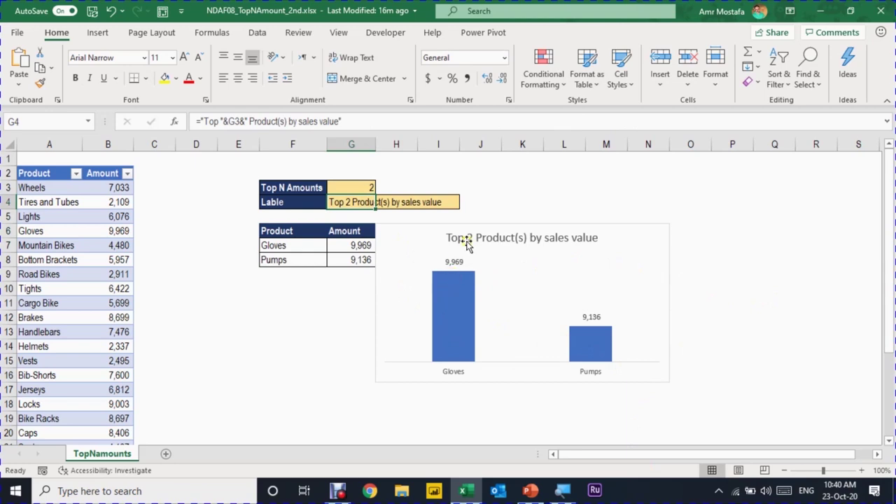
- Highlight the source ranges of the chart's columns and set Top N Amounts in G3 to 5
{"action": "left_click", "coordinate": [448, 311]}
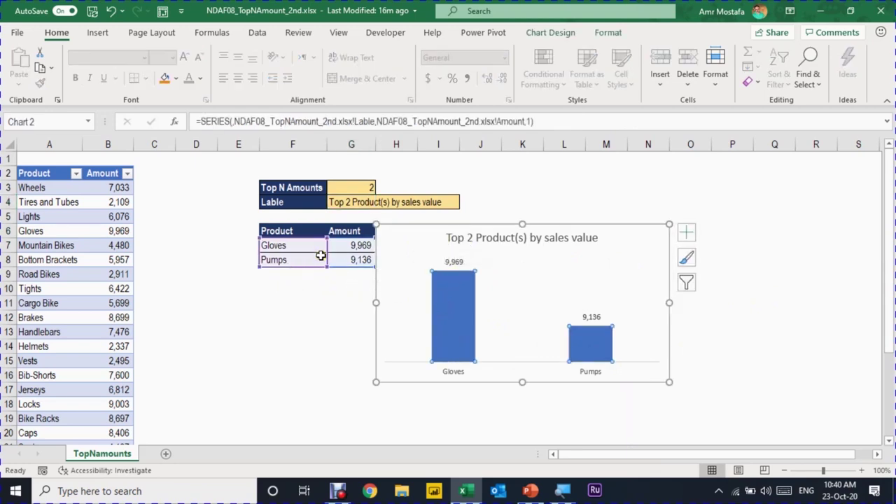
{"action": "left_click", "coordinate": [352, 183]}
{"action": "type", "text": "5"}
{"action": "key", "text": "Return"}
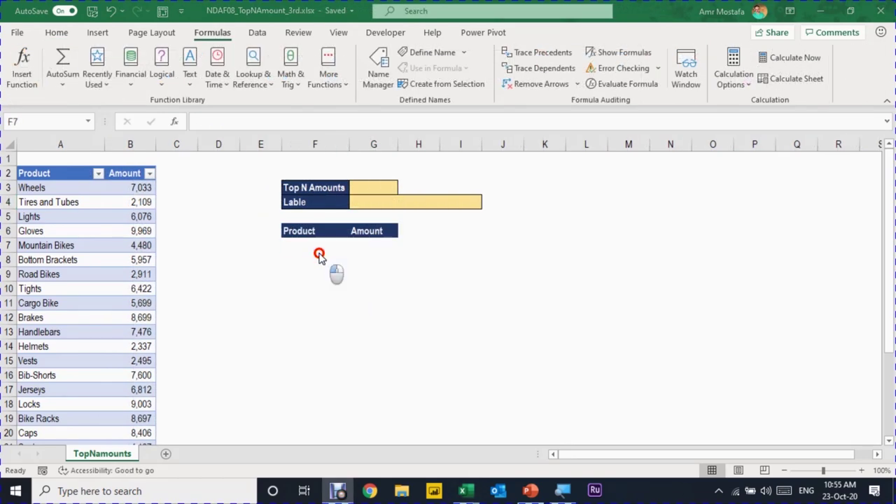
- Set Top N Amounts in G3 to 3 in the NDAF08_TopNAmount_3rd workbook
{"action": "left_click", "coordinate": [317, 250]}
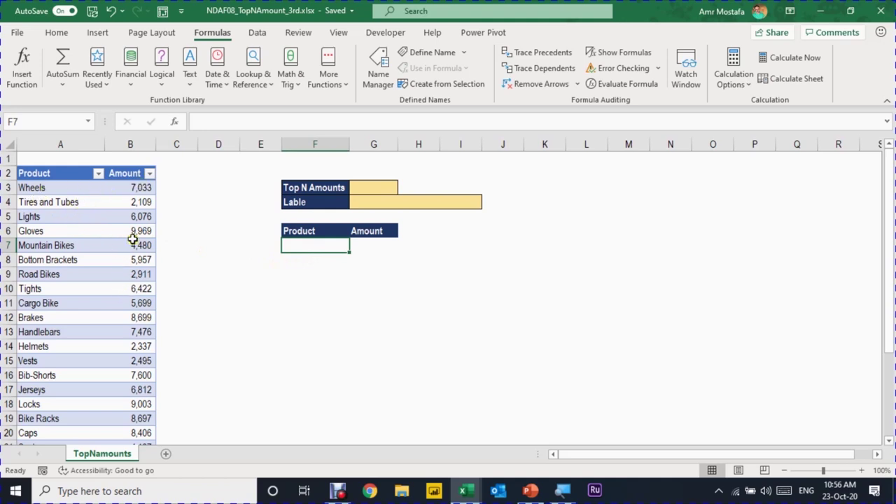
{"action": "left_click", "coordinate": [371, 185]}
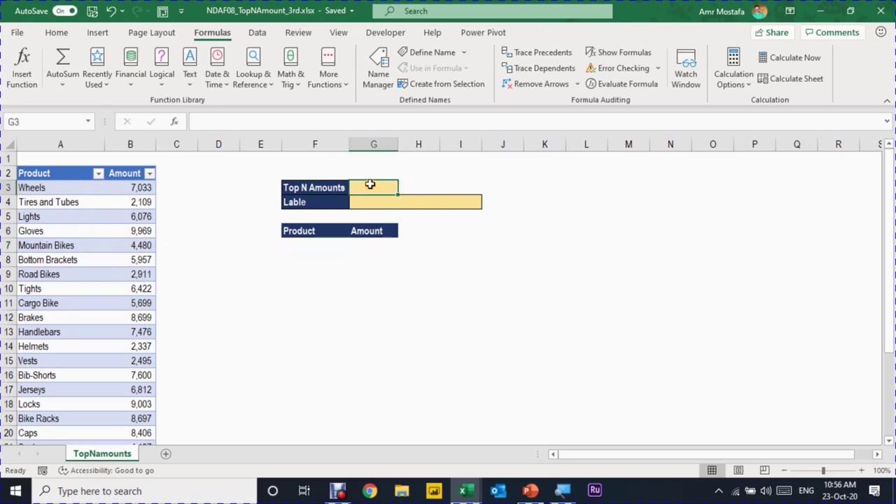
{"action": "type", "text": "3"}
- Start a FILTER formula in F7 under the Product header, with the whole SalesByProduct table as its array argument
{"action": "left_click", "coordinate": [315, 246]}
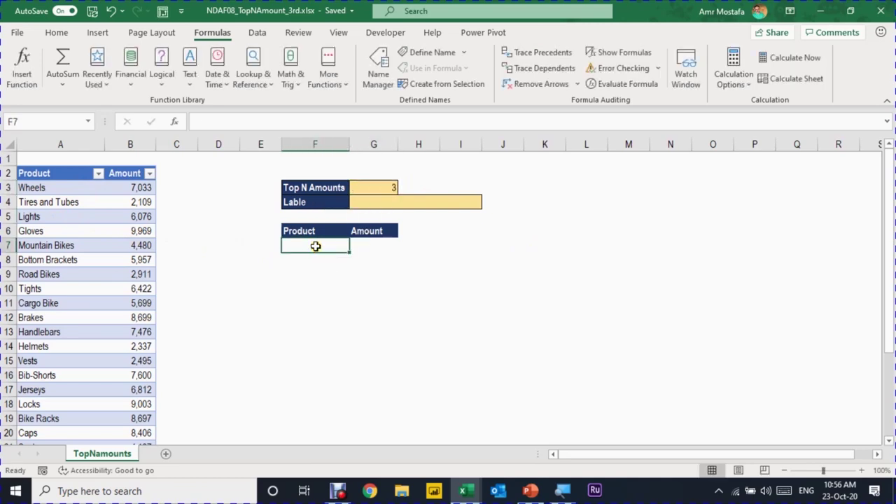
{"action": "type", "text": "="}
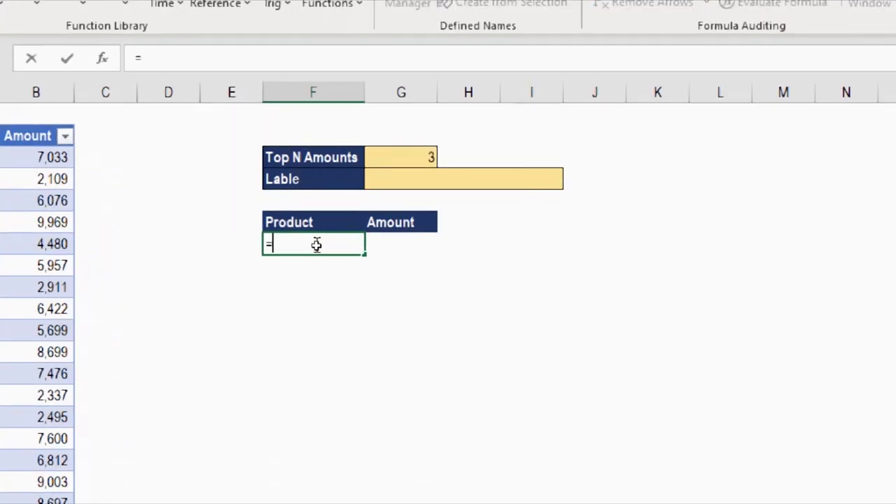
{"action": "type", "text": "fil"}
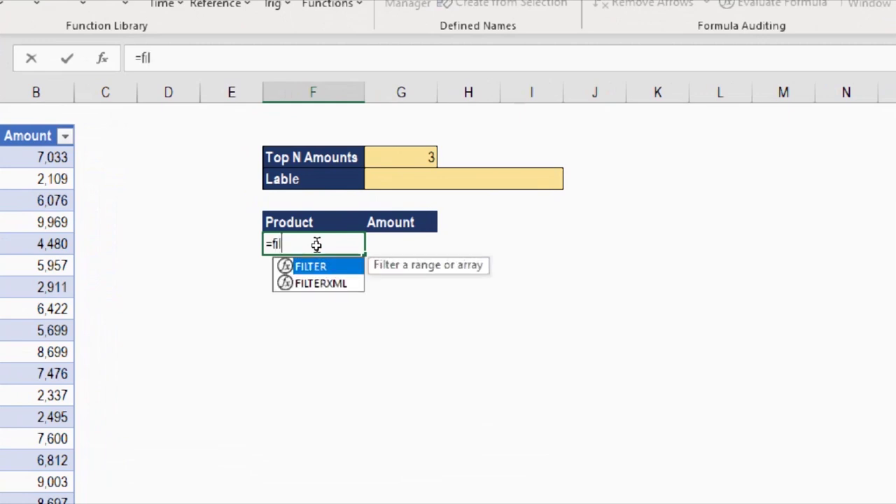
{"action": "key", "text": "Tab"}
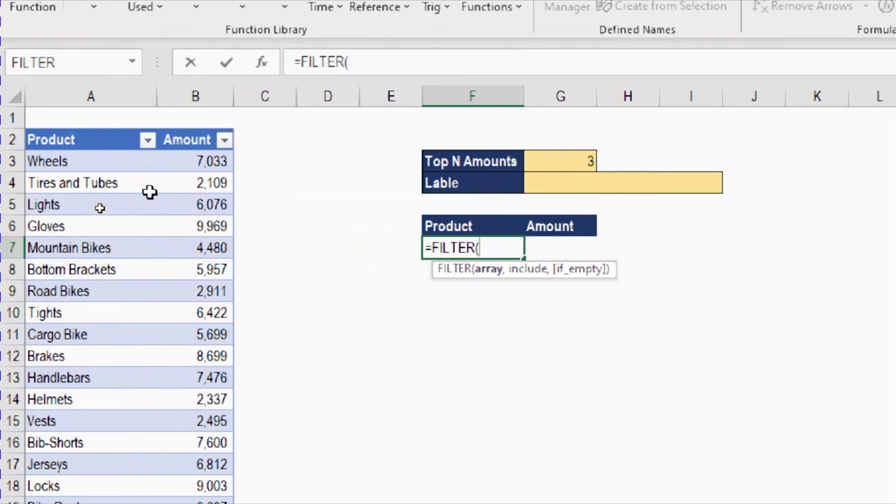
{"action": "left_click", "coordinate": [14, 161]}
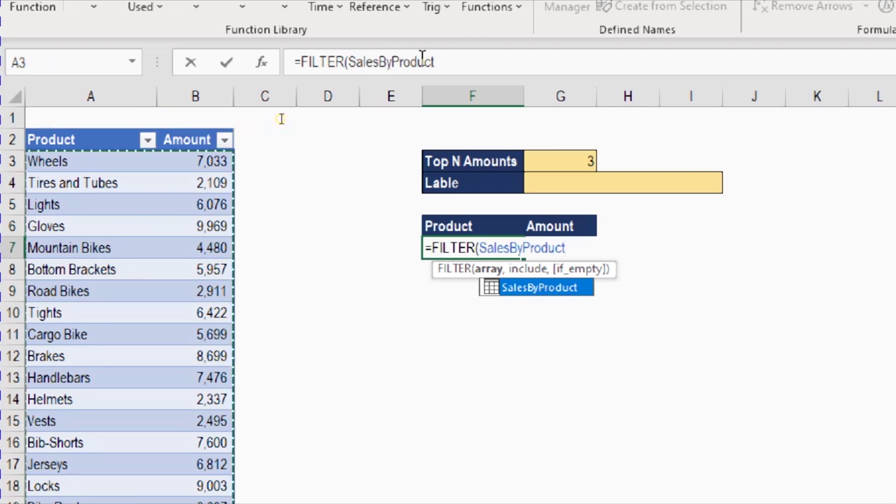
{"action": "type", "text": ","}
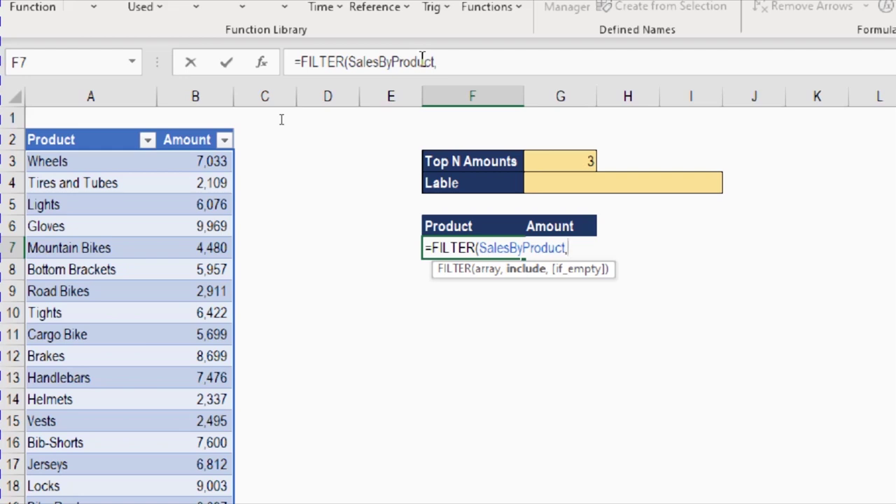
- Complete the FILTER formula in F7 with the include condition SalesByProduct[Amount]=LARGE(SalesByProduct[Amount],G3)
{"action": "left_click", "coordinate": [199, 125]}
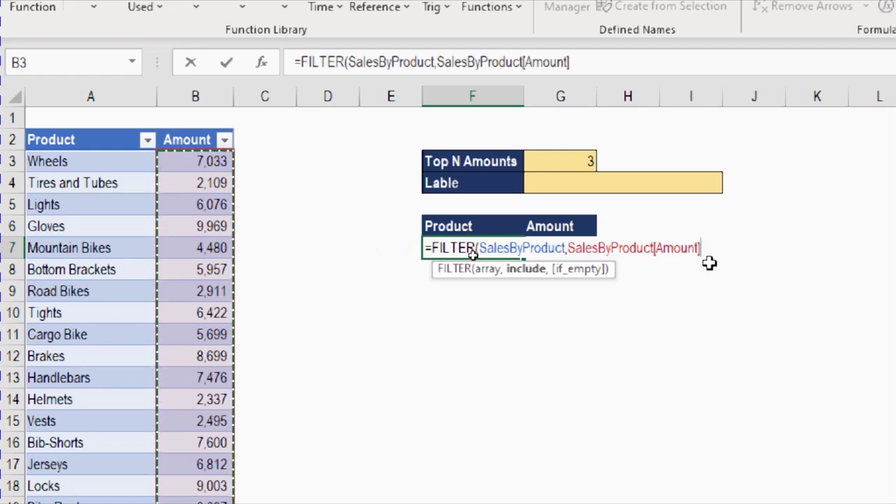
{"action": "type", "text": "="}
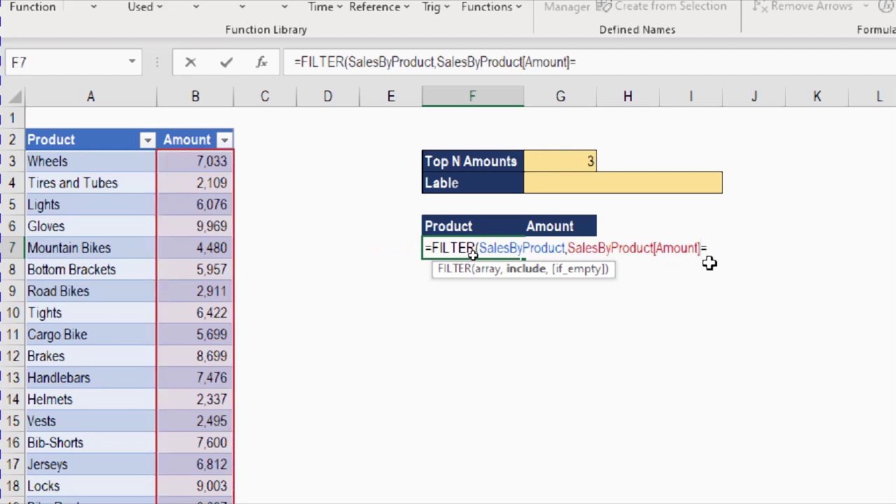
{"action": "type", "text": "I"}
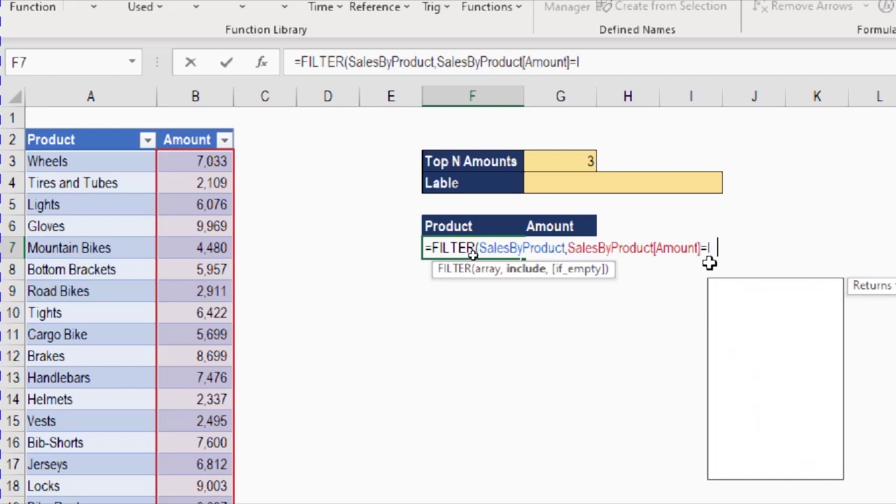
{"action": "type", "text": "ar"}
{"action": "key", "text": "Tab"}
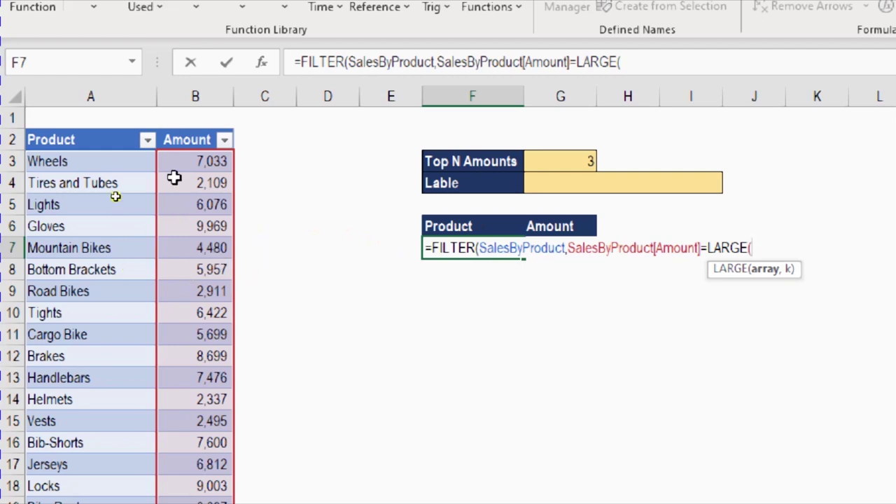
{"action": "left_click", "coordinate": [188, 126]}
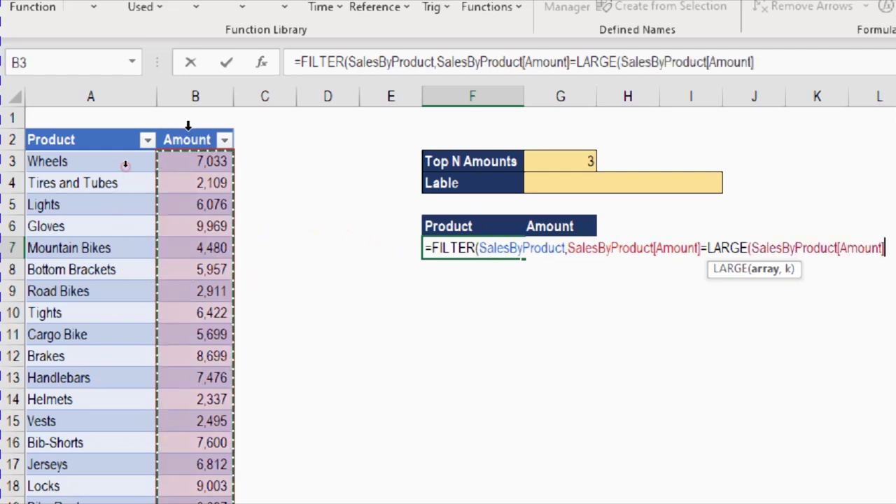
{"action": "type", "text": ","}
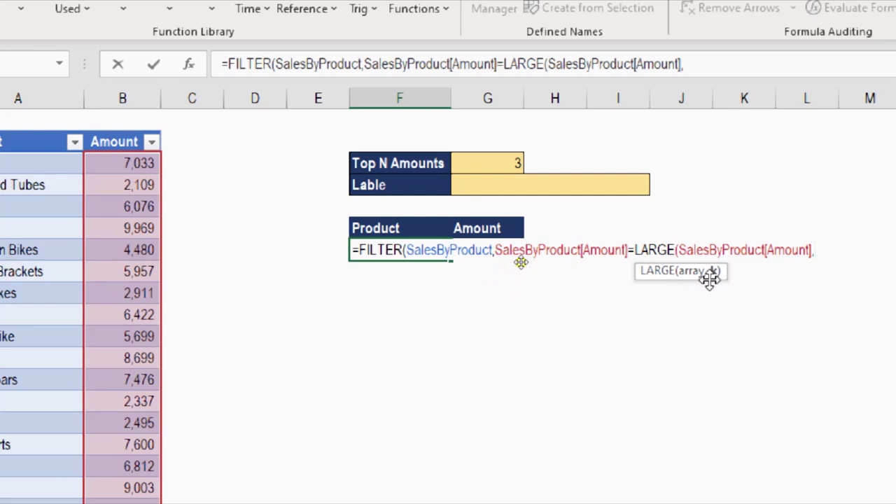
{"action": "left_click", "coordinate": [513, 162]}
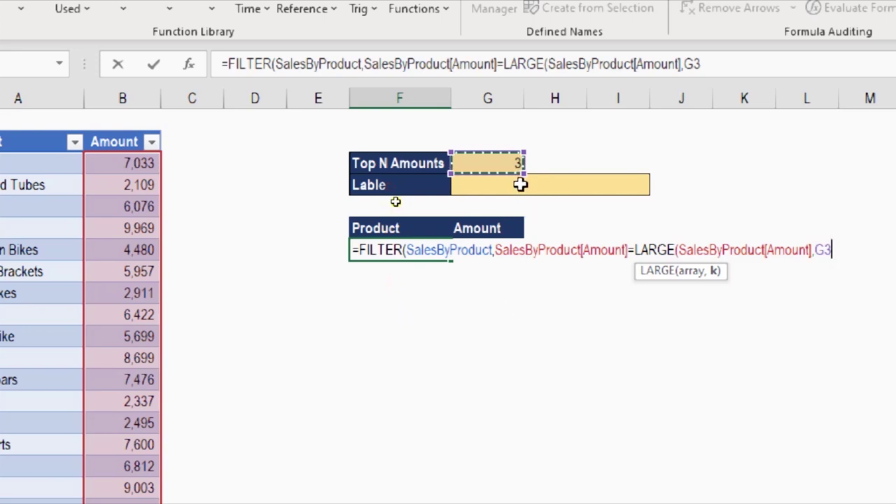
{"action": "type", "text": ")"}
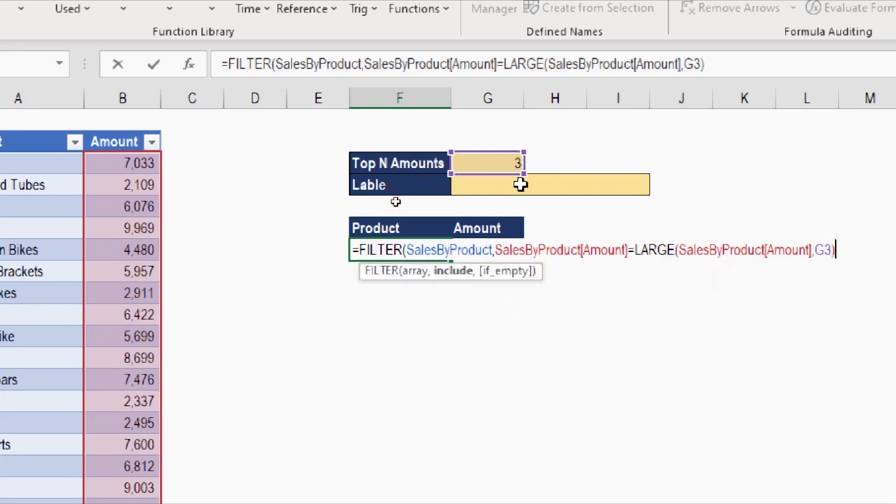
{"action": "type", "text": ")"}
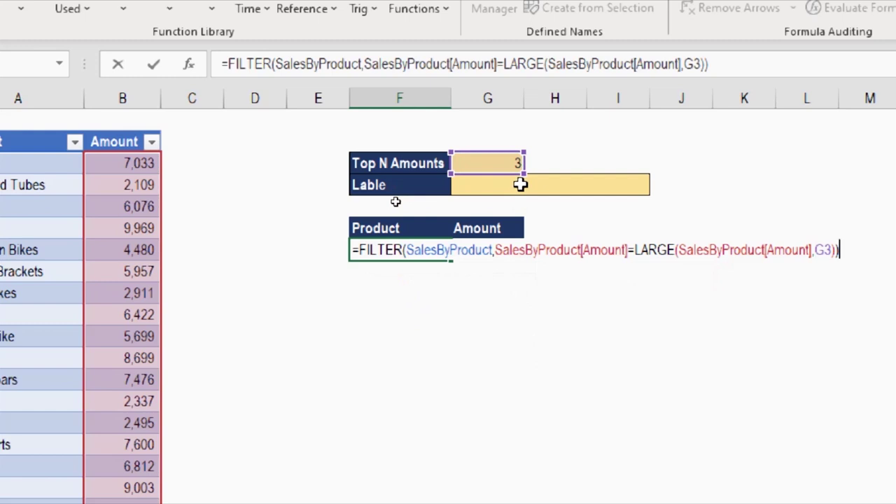
{"action": "key", "text": "Return"}
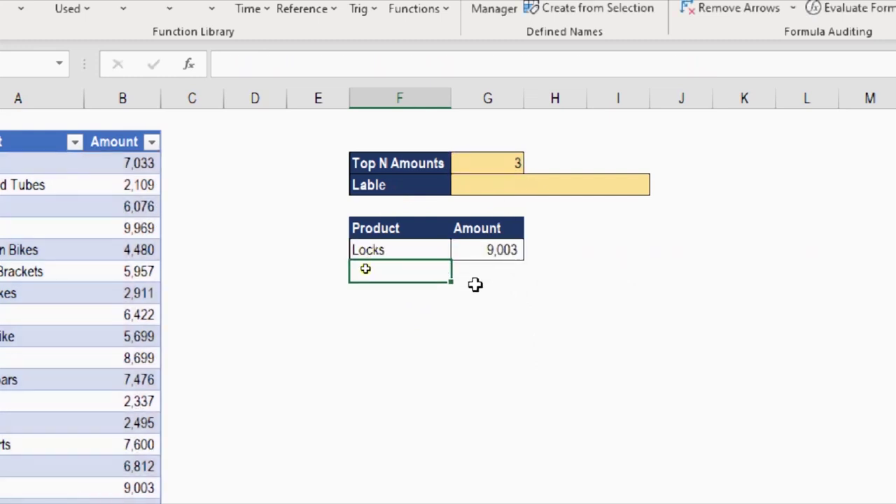
- Change the comparison before LARGE in the F7 formula to >=
{"action": "left_click", "coordinate": [428, 244]}
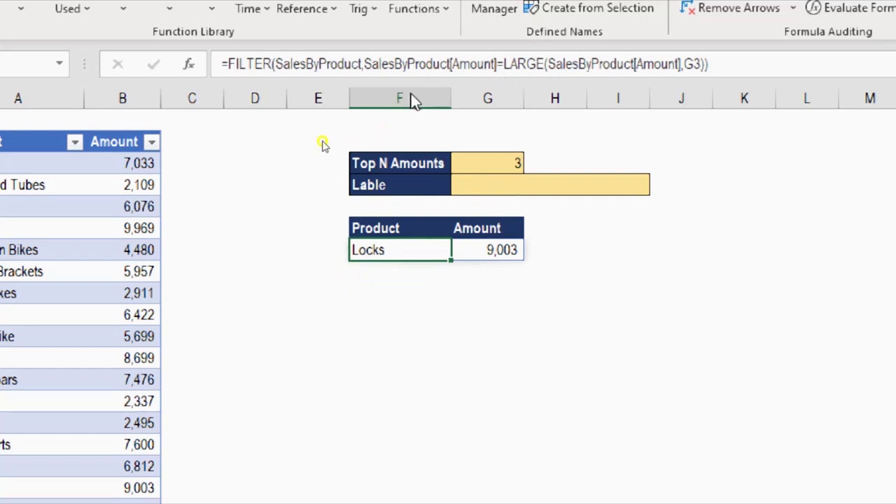
{"action": "double_click", "coordinate": [438, 64]}
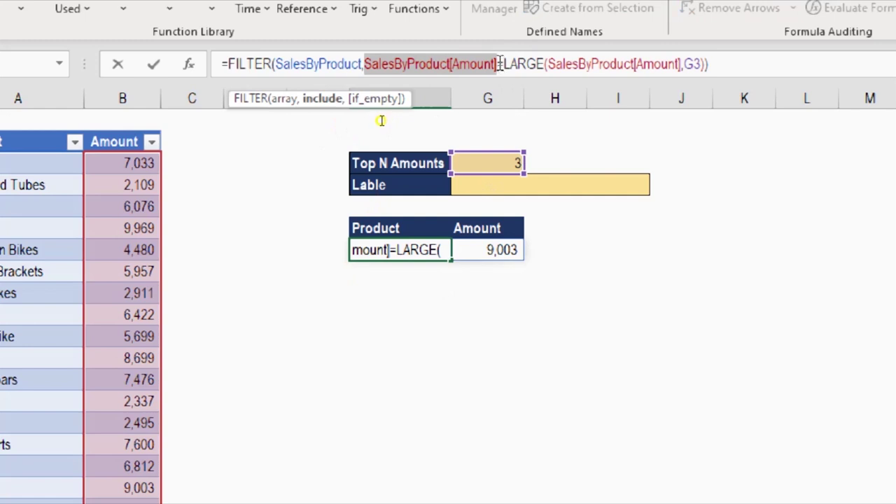
{"action": "left_click", "coordinate": [499, 64]}
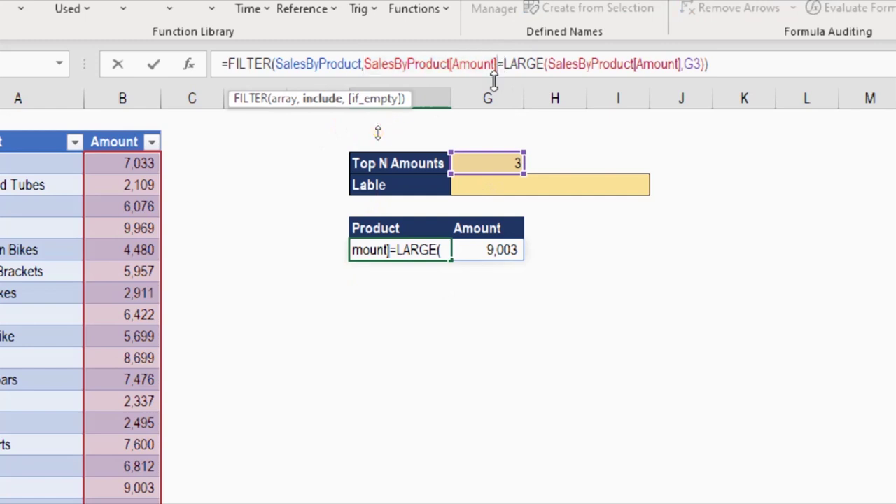
{"action": "type", "text": ">"}
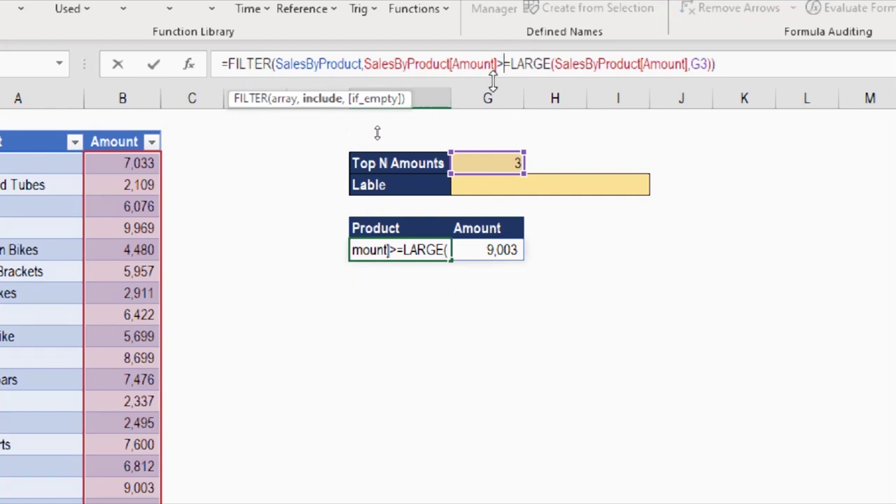
{"action": "key", "text": "Return"}
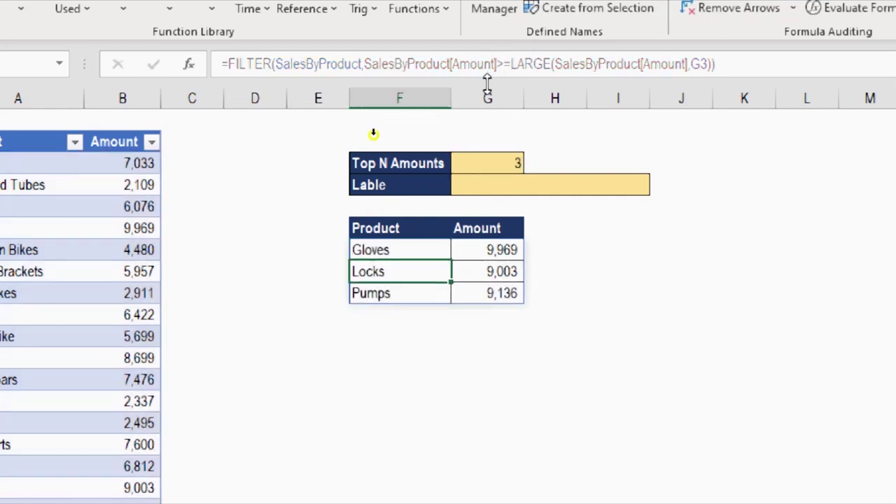
- Wrap the FILTER formula in F7 in SORT, with sort index 2 and descending sort order -1
{"action": "left_click", "coordinate": [397, 252]}
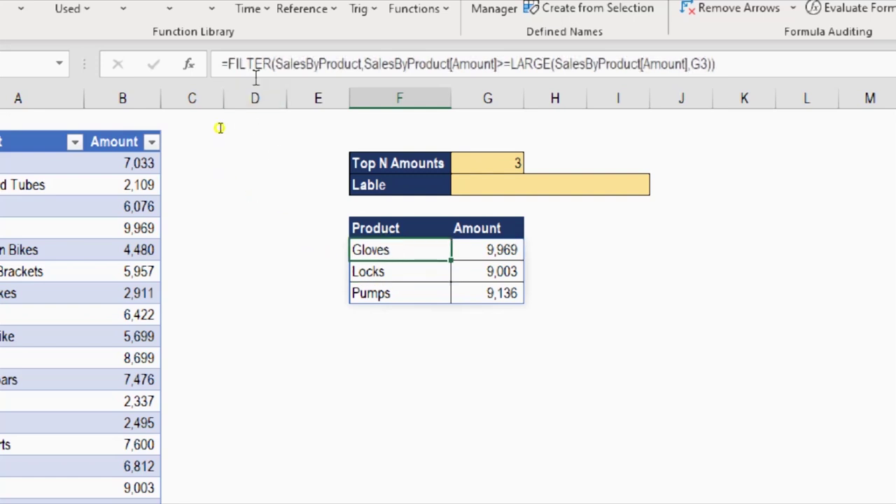
{"action": "left_click", "coordinate": [230, 63]}
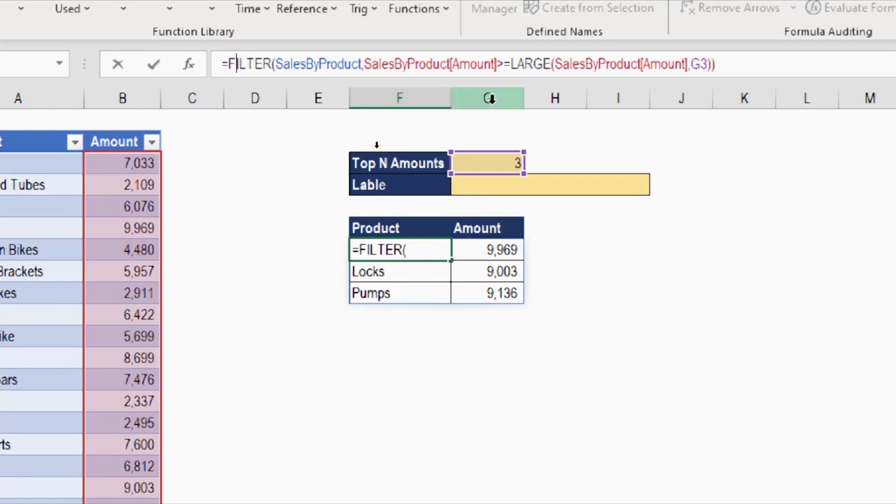
{"action": "type", "text": "So"}
{"action": "key", "text": "Tab"}
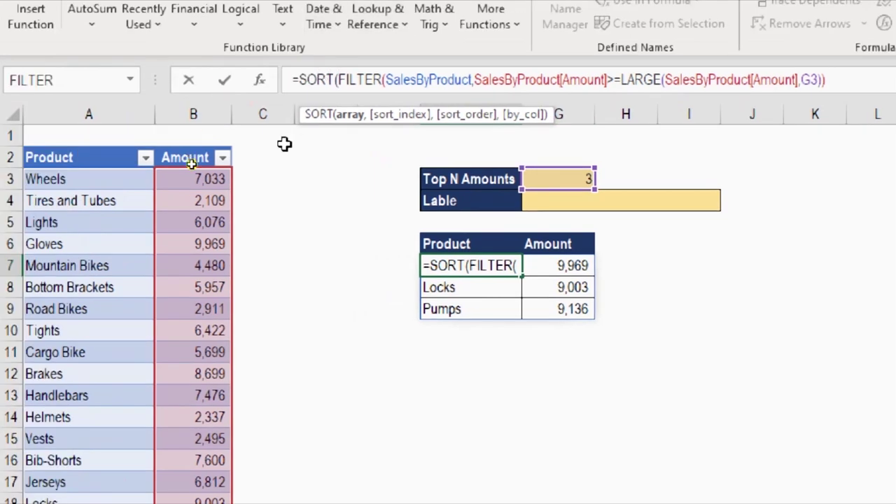
{"action": "left_click", "coordinate": [276, 101]}
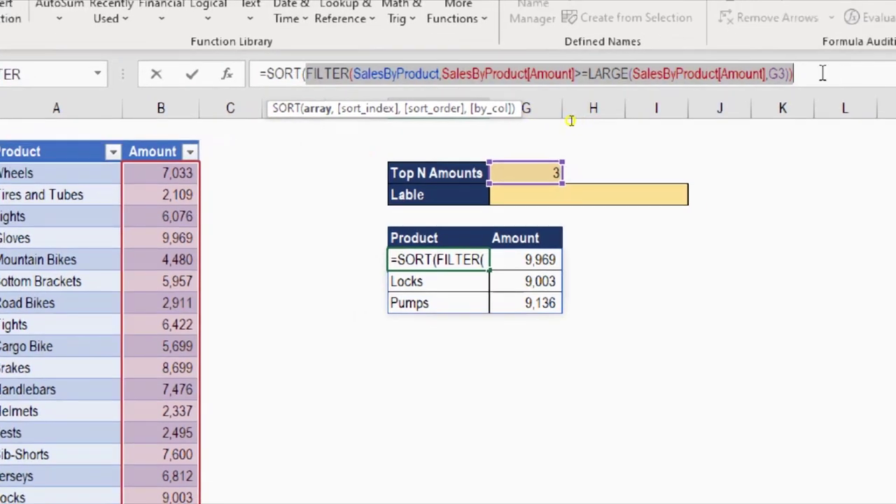
{"action": "left_click", "coordinate": [823, 73]}
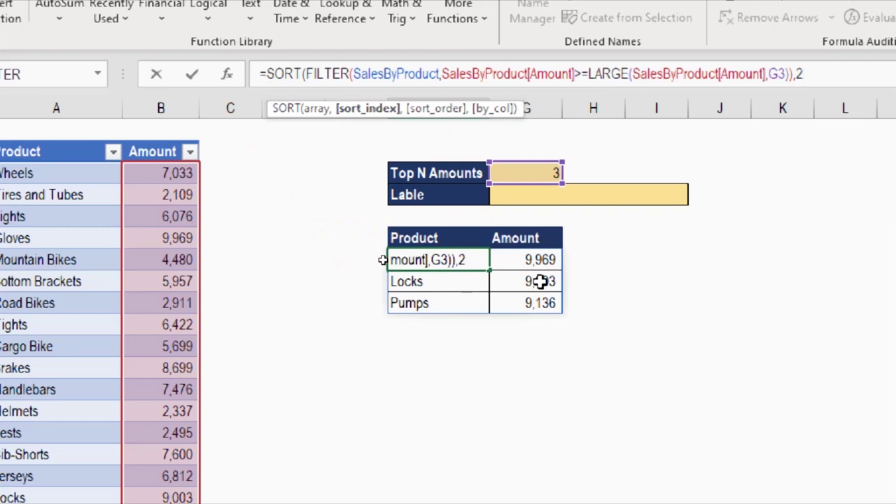
{"action": "type", "text": ","}
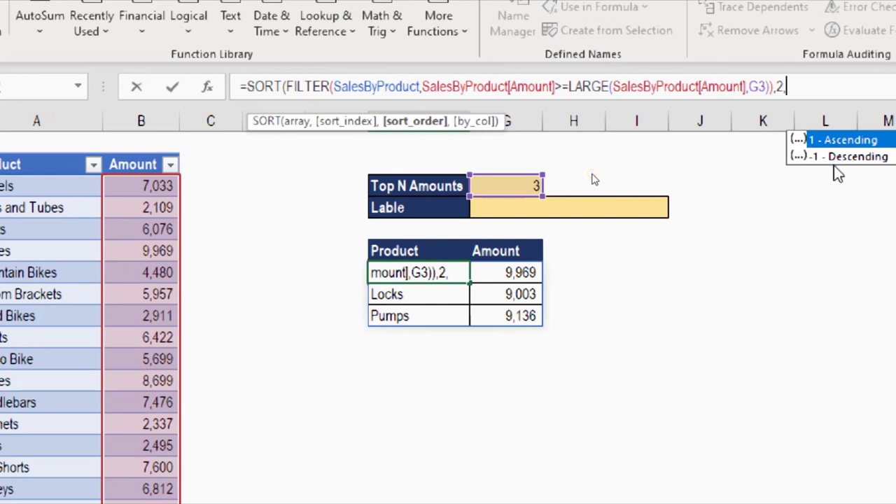
{"action": "type", "text": "-"}
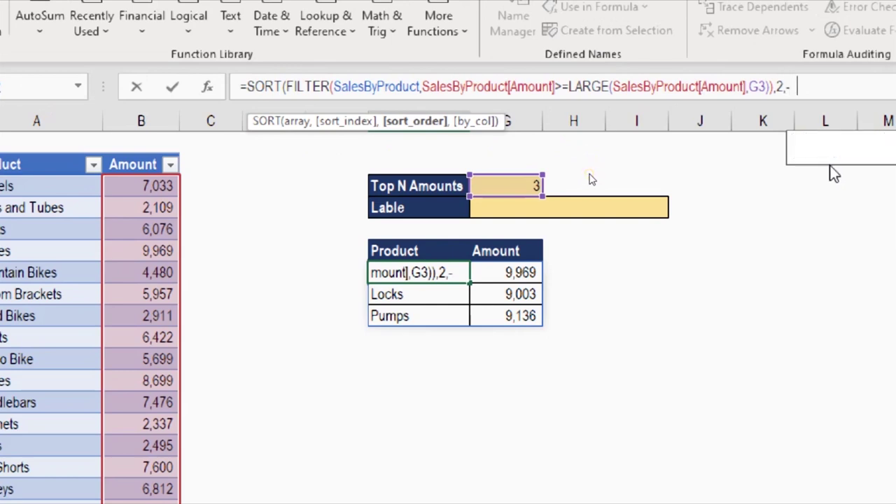
{"action": "type", "text": "1)"}
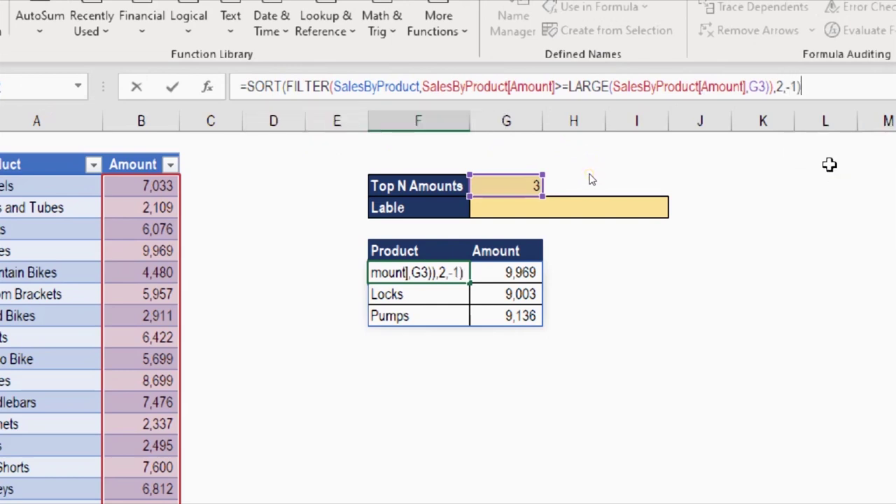
{"action": "key", "text": "Return"}
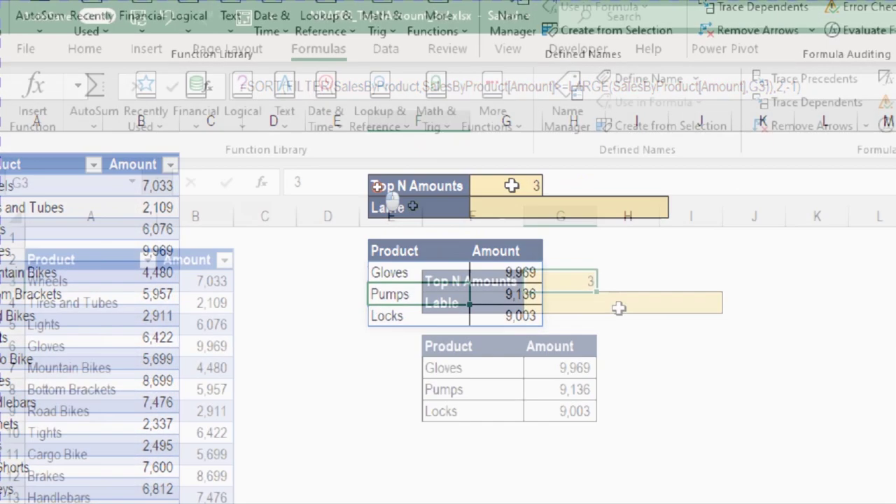
- Set the Top N Amounts value in G3 to 5
{"action": "left_click", "coordinate": [510, 186]}
{"action": "type", "text": "5"}
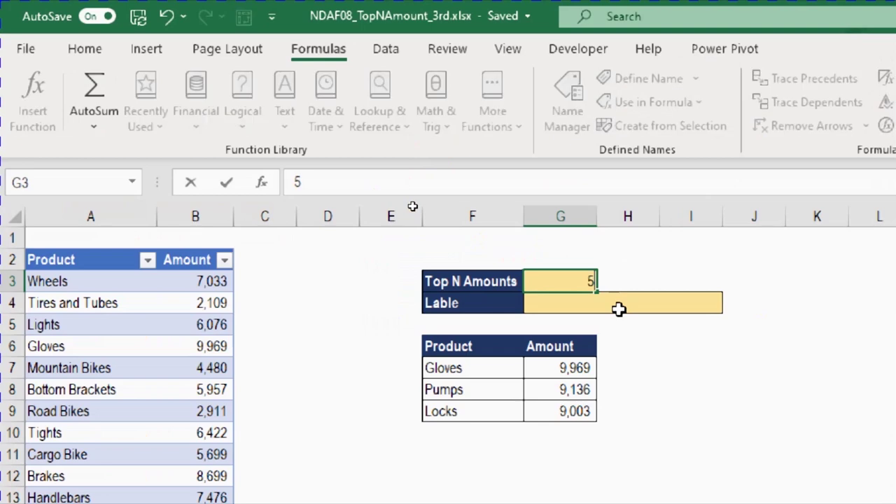
{"action": "key", "text": "Return"}
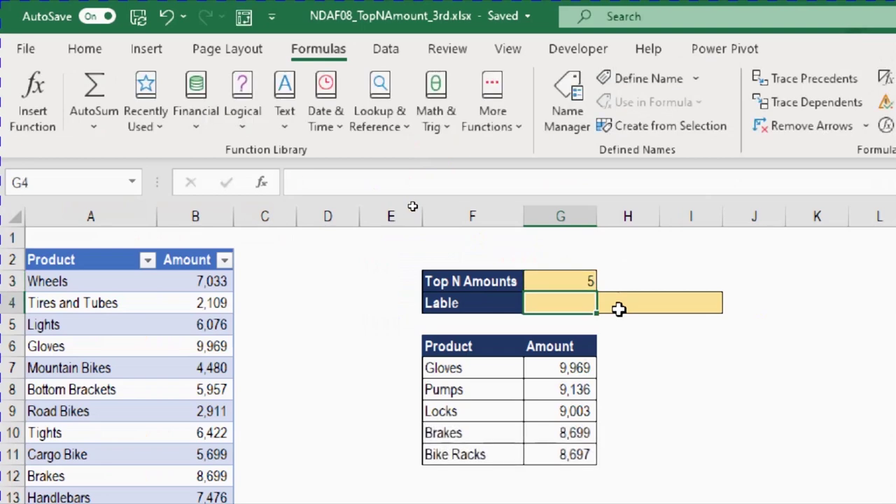
{"action": "key", "text": "Up"}
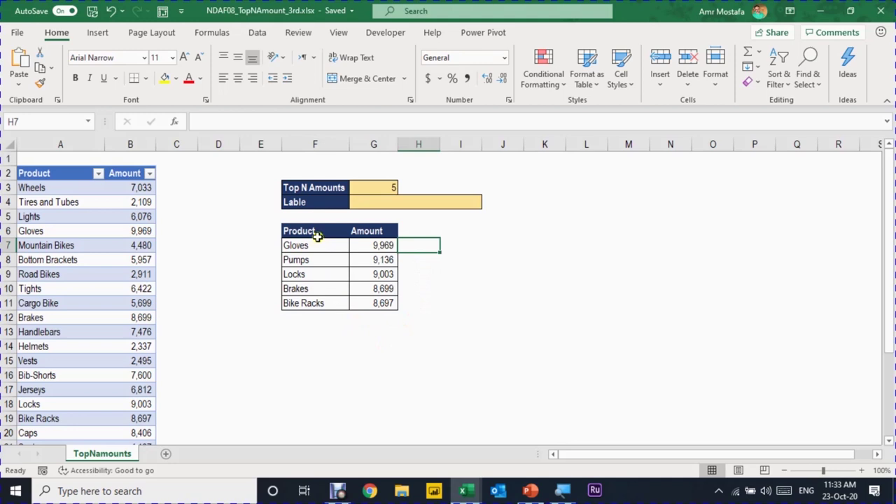
- Insert a clustered column chart from the Product and Amount list F6:G11 and place it beside the list
{"action": "left_click_drag", "start_coordinate": [316, 230], "coordinate": [367, 306]}
{"action": "left_click", "coordinate": [97, 33]}
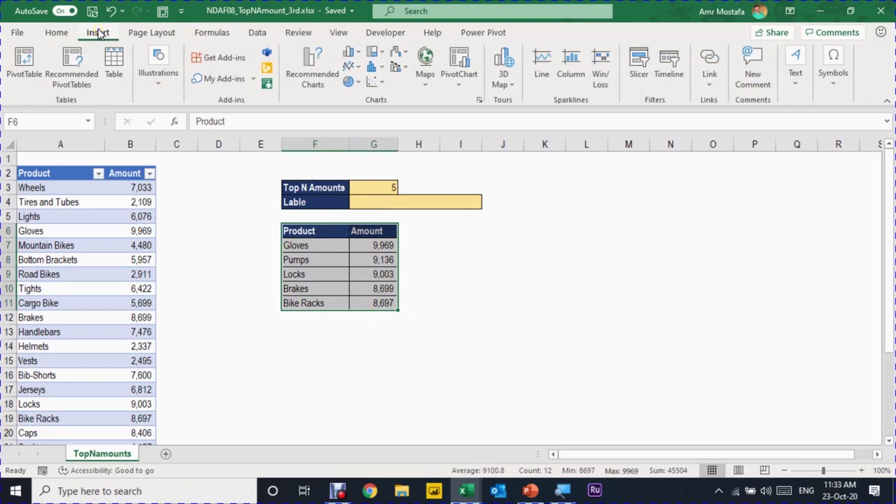
{"action": "left_click", "coordinate": [359, 58]}
{"action": "left_click", "coordinate": [354, 99]}
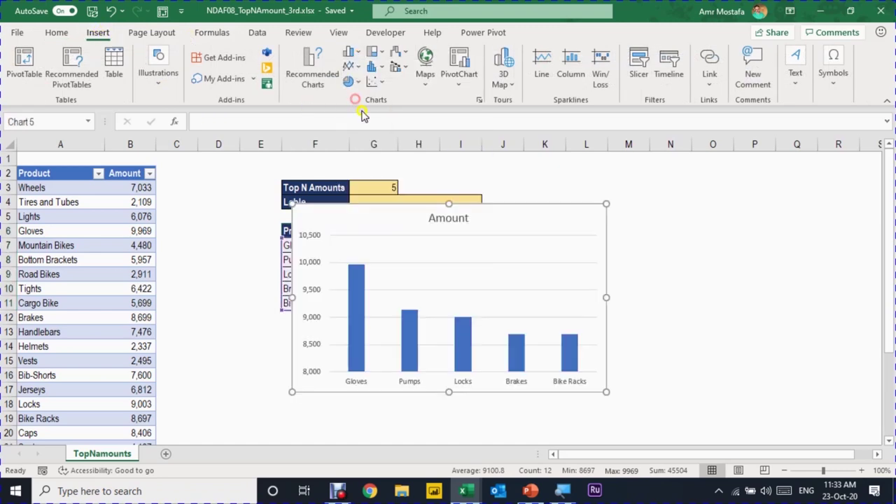
{"action": "left_click_drag", "start_coordinate": [380, 210], "coordinate": [510, 222]}
- Change the Top N Amounts value in G3 to 3 to test how the chart responds
{"action": "left_click", "coordinate": [390, 187]}
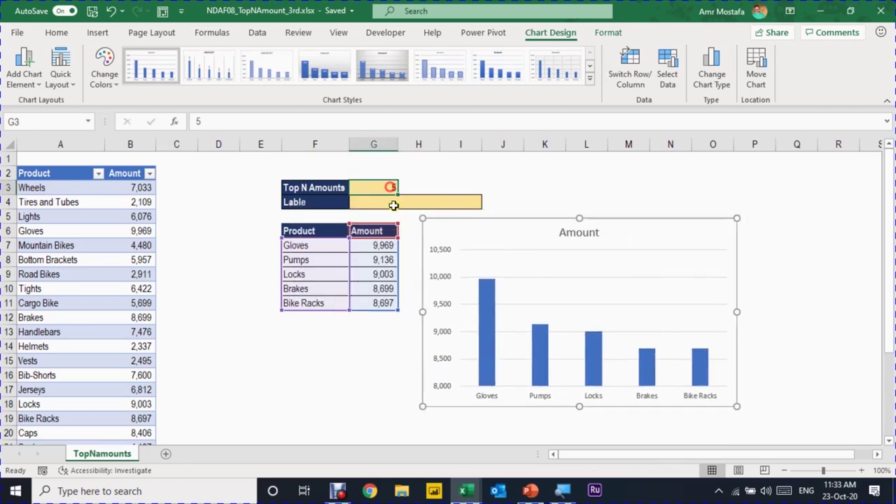
{"action": "type", "text": "3"}
{"action": "key", "text": "Return"}
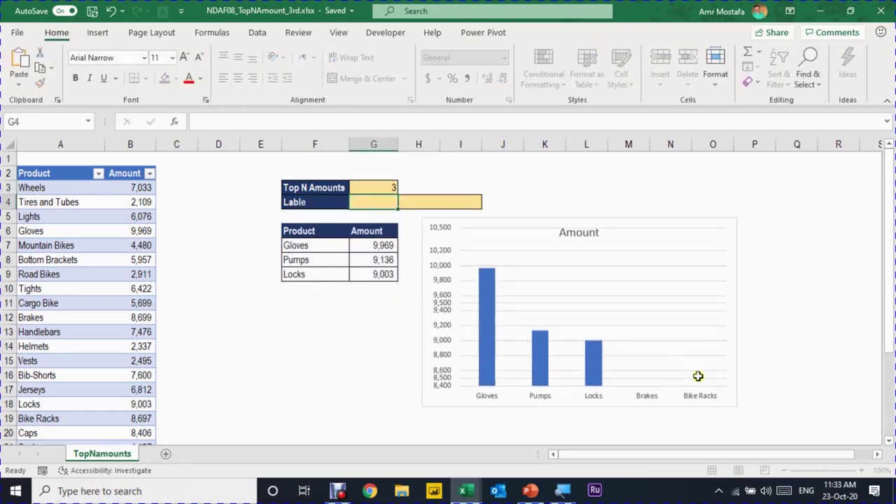
- Change the Top N Amounts value in G3 to 7 to test the chart with more products
{"action": "left_click", "coordinate": [385, 187]}
{"action": "double_click", "coordinate": [381, 184]}
{"action": "key", "text": "BackSpace"}
{"action": "type", "text": "7"}
{"action": "key", "text": "Return"}
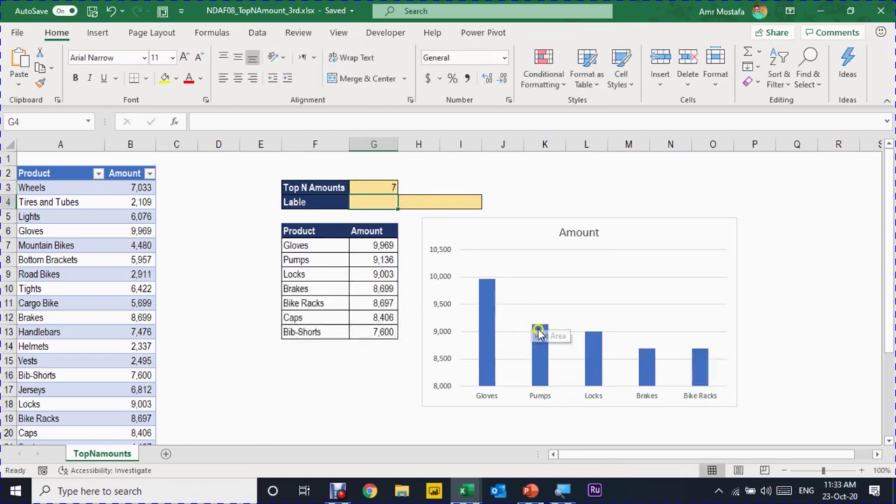
- Examine the column chart's data source, including the Amount series references and the axis label range, without changing them
{"action": "left_click", "coordinate": [539, 333]}
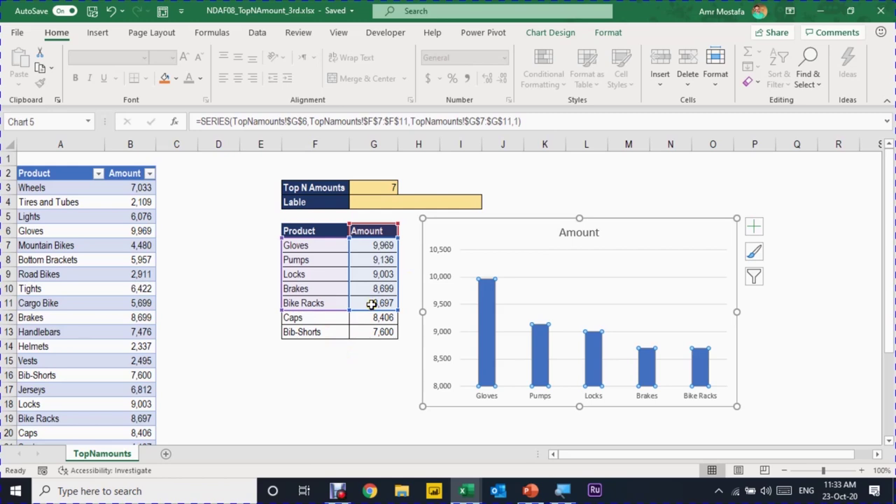
{"action": "left_click_drag", "start_coordinate": [424, 224], "coordinate": [434, 225]}
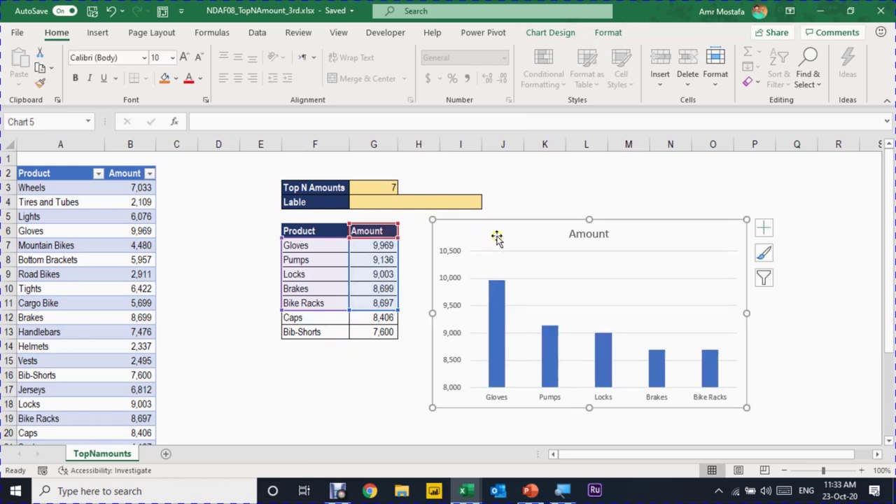
{"action": "left_click", "coordinate": [539, 33]}
{"action": "left_click", "coordinate": [667, 73]}
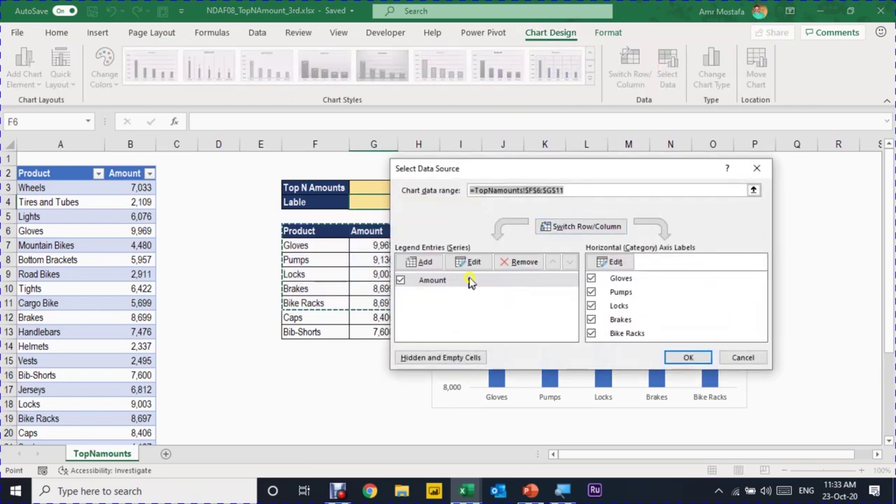
{"action": "left_click", "coordinate": [473, 264]}
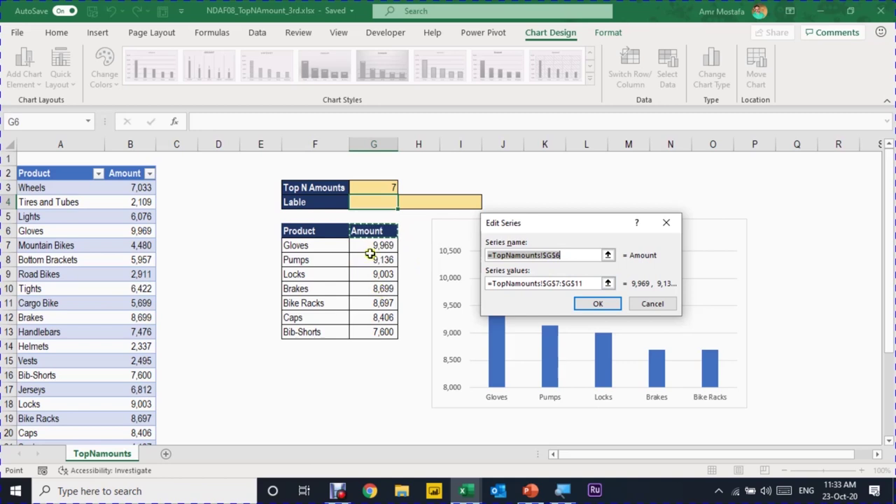
{"action": "left_click", "coordinate": [650, 304]}
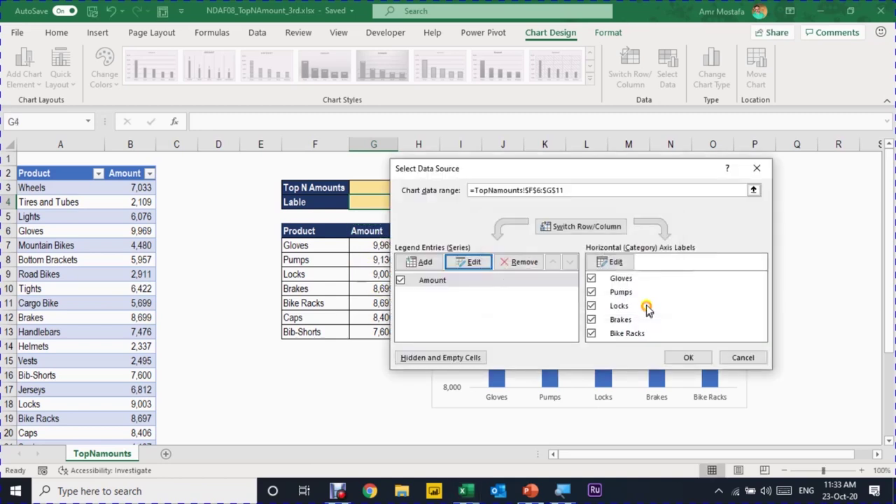
{"action": "left_click", "coordinate": [616, 264]}
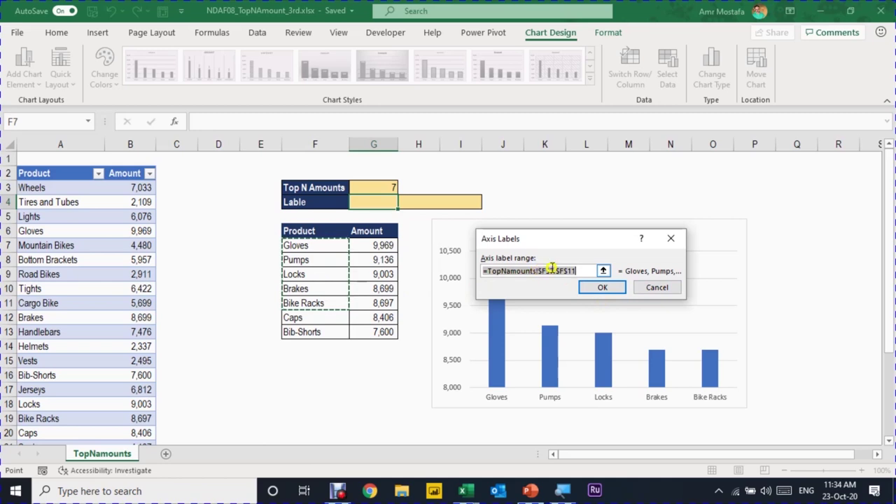
{"action": "left_click", "coordinate": [648, 294]}
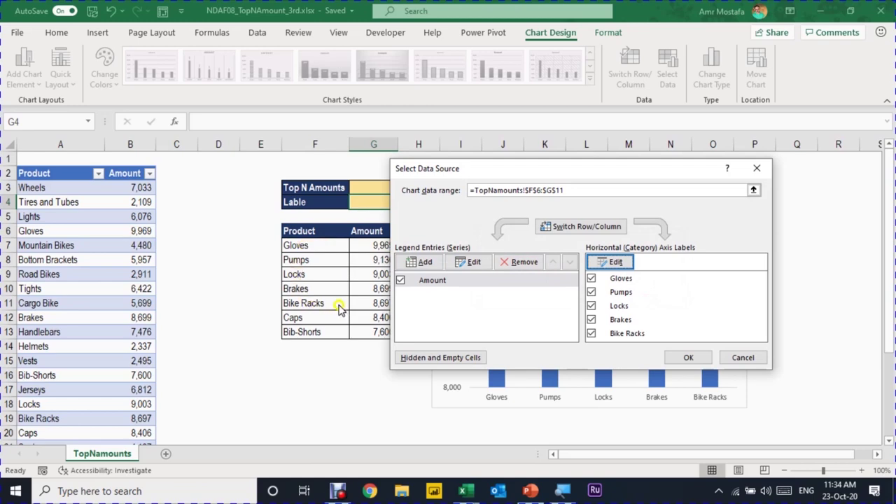
{"action": "key", "text": "Escape"}
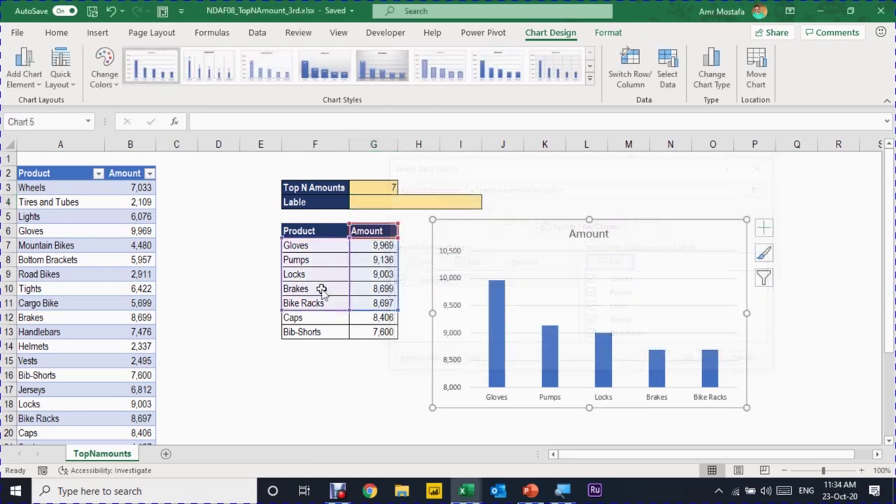
- Move the chart farther from the product list and enter the spill reference =F7# in cell I6
{"action": "left_click_drag", "start_coordinate": [498, 223], "coordinate": [615, 220]}
{"action": "left_click", "coordinate": [463, 233]}
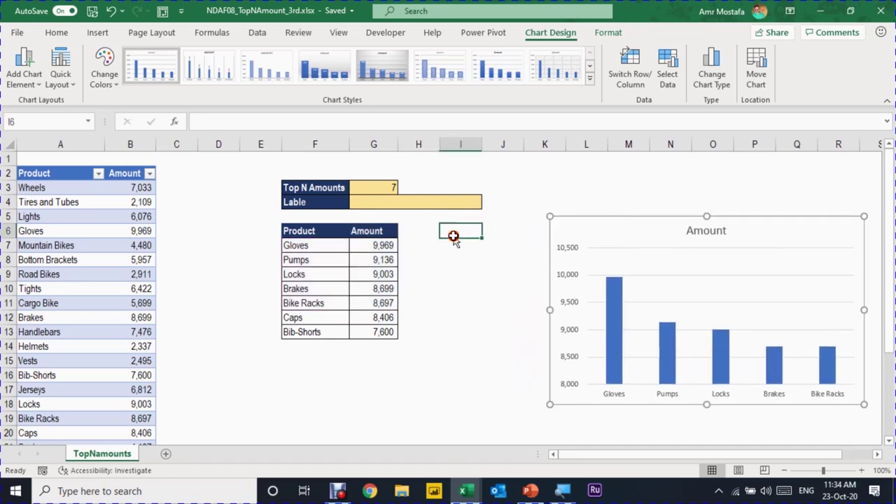
{"action": "type", "text": "="}
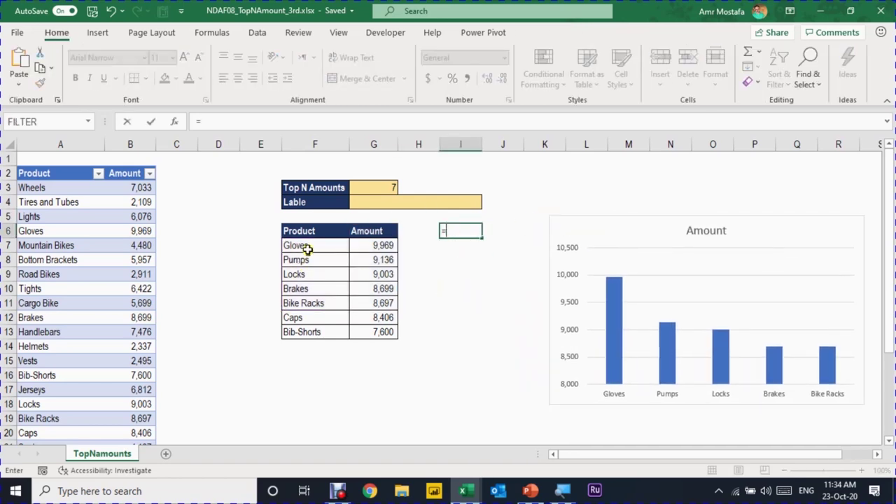
{"action": "left_click", "coordinate": [307, 249]}
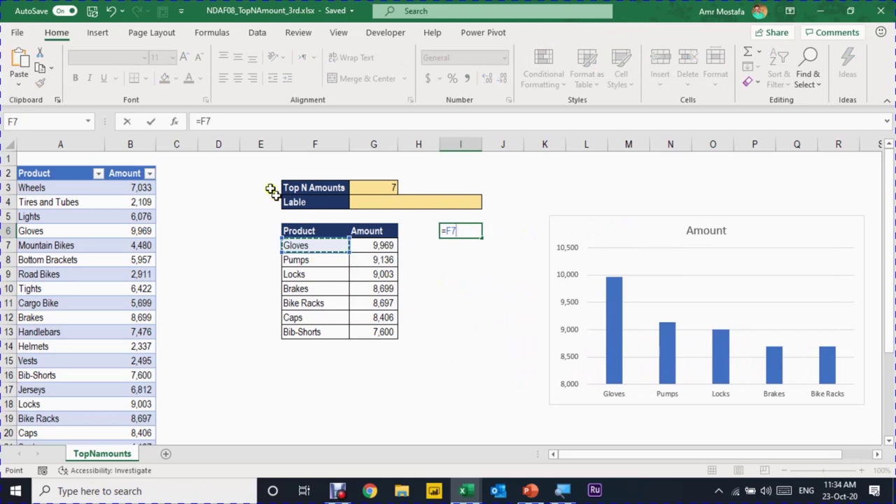
{"action": "left_click", "coordinate": [240, 117]}
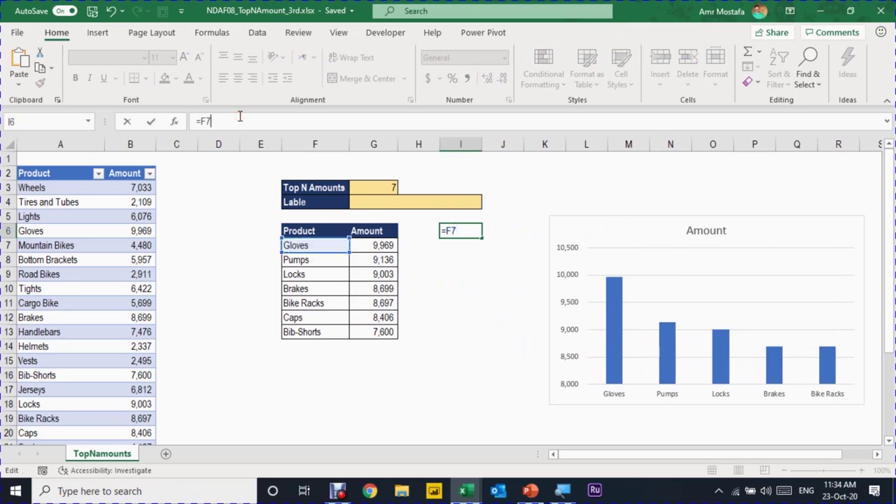
{"action": "type", "text": "#"}
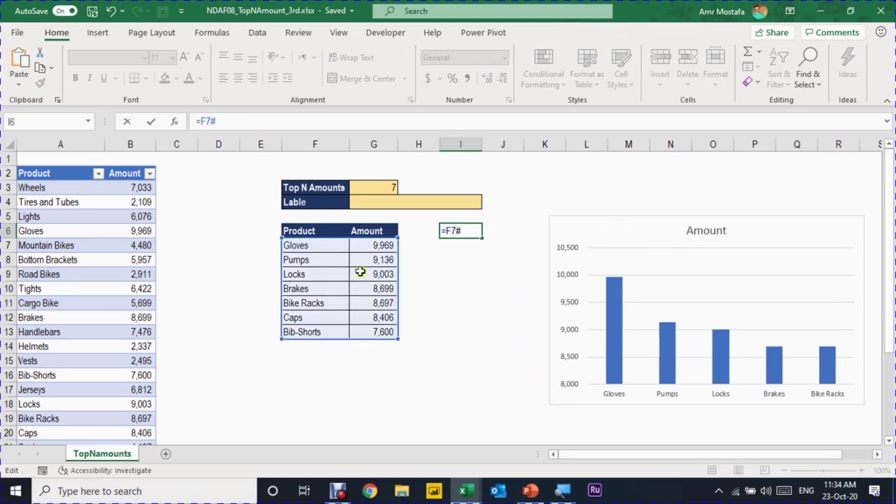
{"action": "key", "text": "Return"}
- Set the Top N Amounts value in G3 to 5 and check the spilled range starting at I6
{"action": "left_click", "coordinate": [377, 192]}
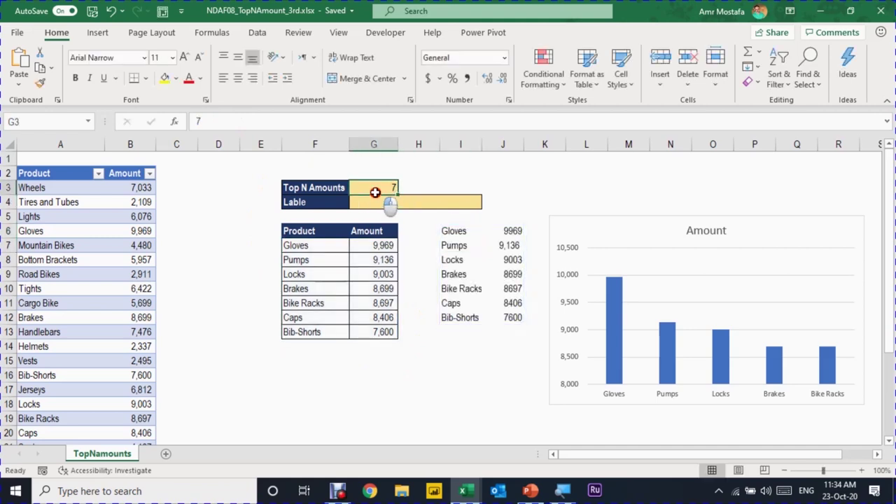
{"action": "type", "text": "5"}
{"action": "key", "text": "Return"}
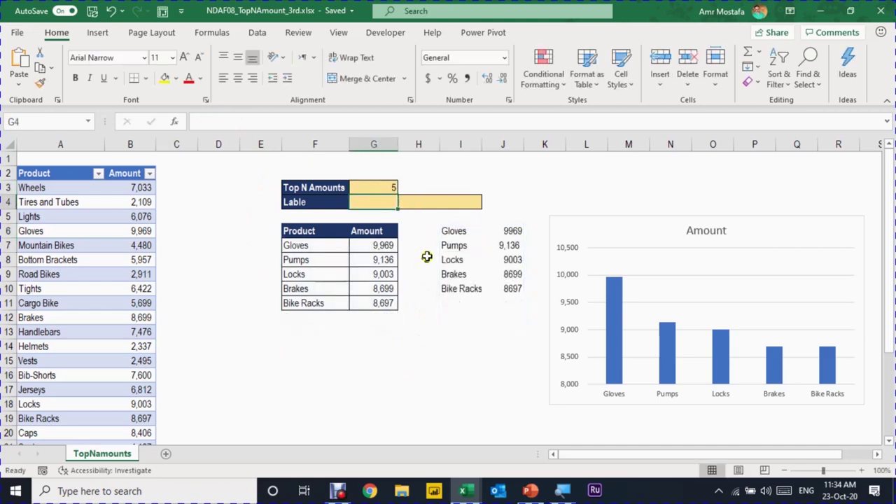
{"action": "left_click", "coordinate": [456, 231]}
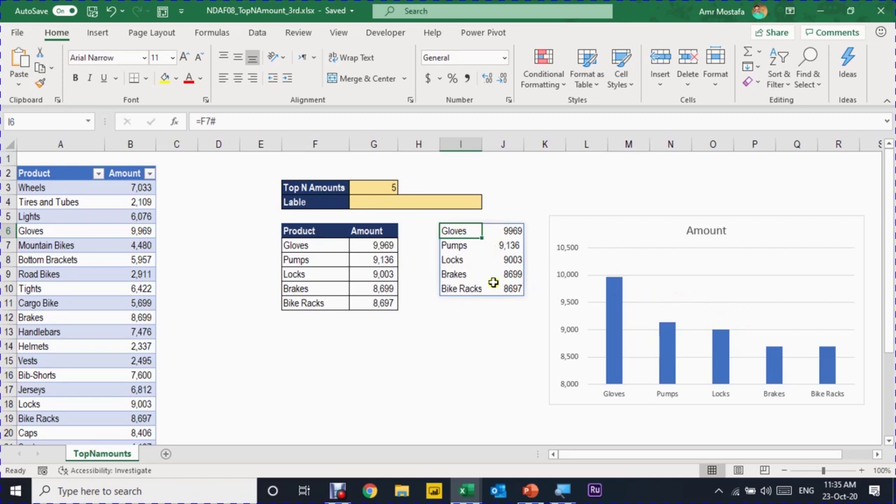
- Start an INDEX function around the SORT formula in F7, with the whole SORT expression as its array argument
{"action": "left_click", "coordinate": [325, 246]}
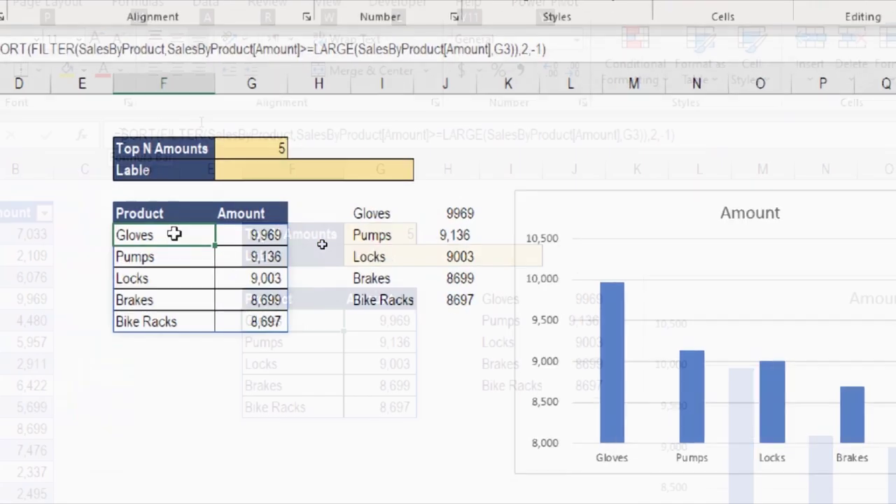
{"action": "key", "text": "alt"}
{"action": "left_click", "coordinate": [120, 134]}
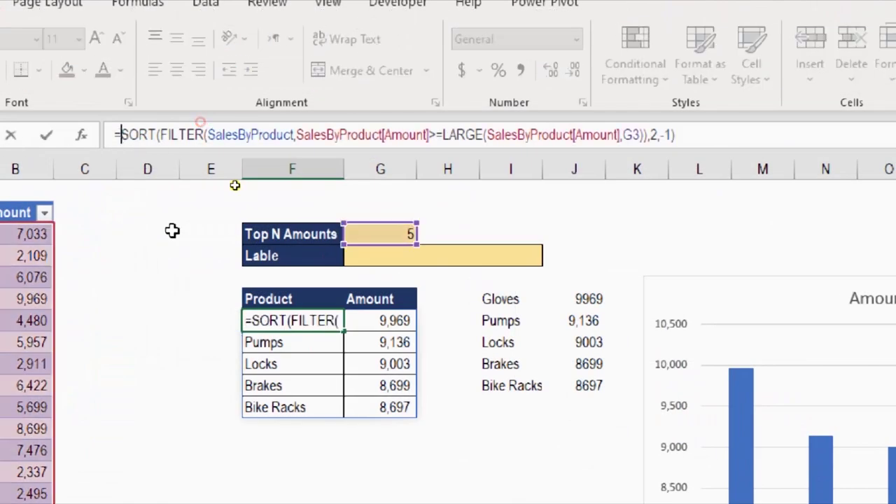
{"action": "type", "text": "ind"}
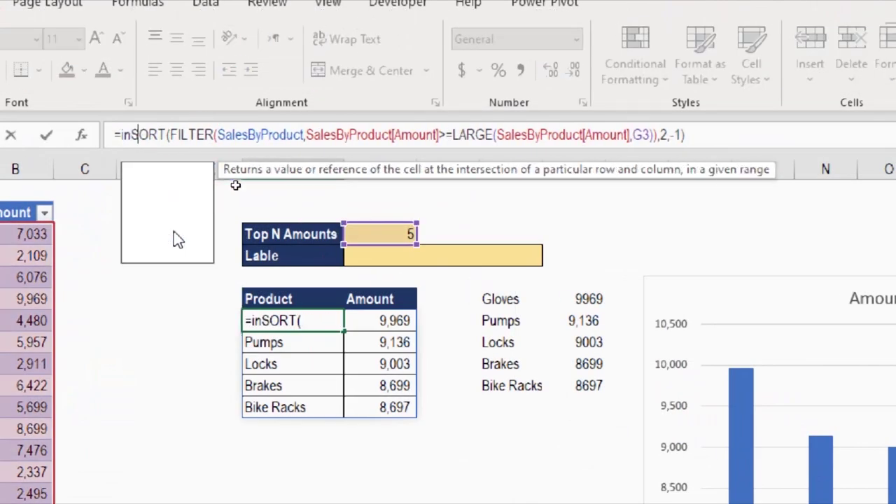
{"action": "key", "text": "Tab"}
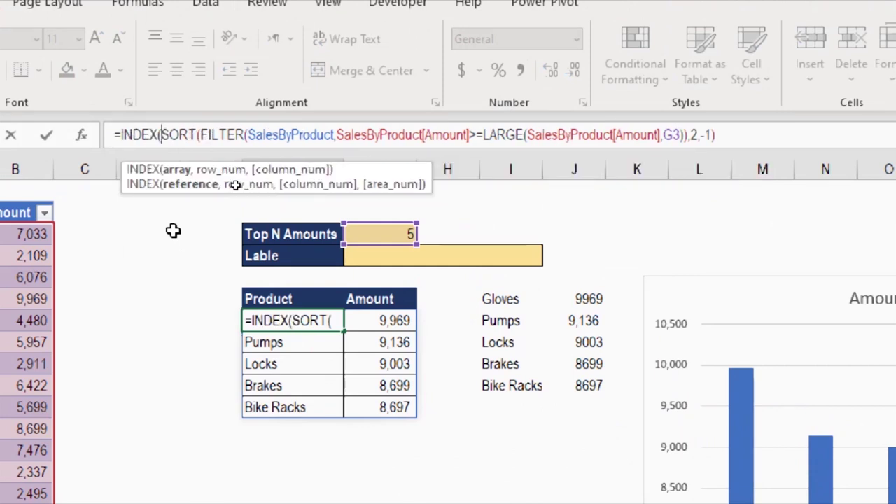
{"action": "left_click", "coordinate": [177, 170]}
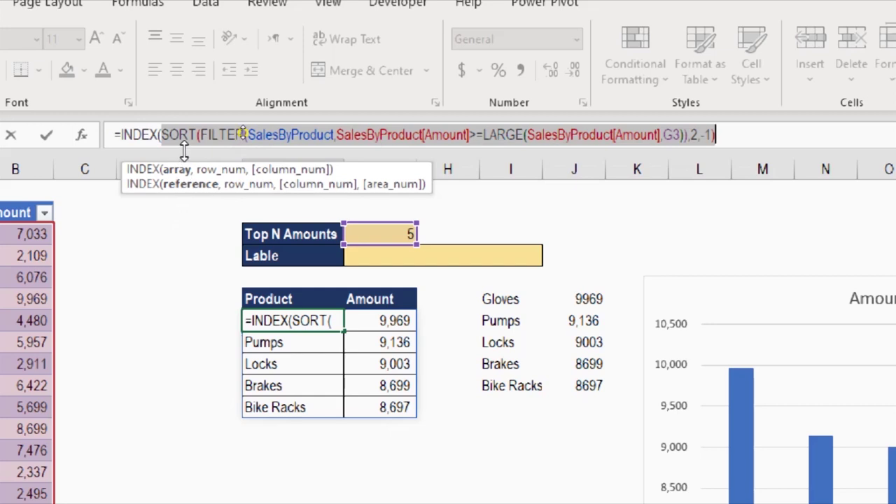
- Complete the INDEX function in F7 with an empty row_num argument and column_num 1
{"action": "left_click", "coordinate": [722, 134]}
{"action": "type", "text": ","}
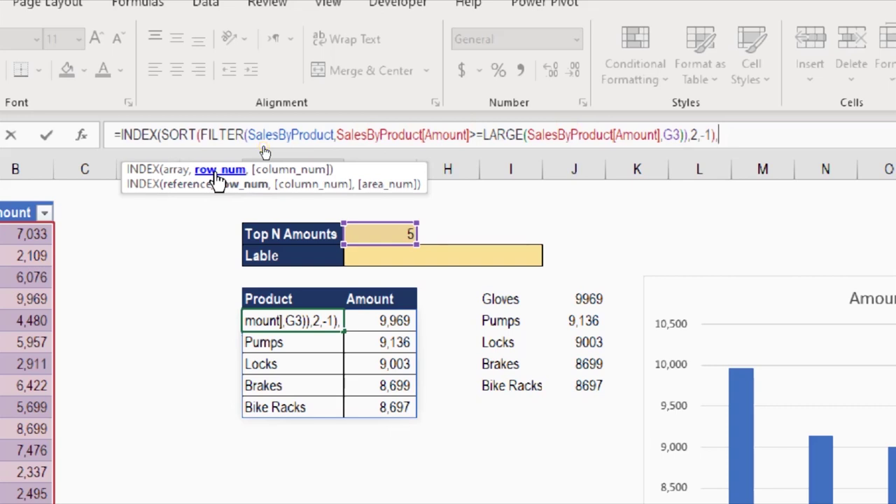
{"action": "type", "text": ","}
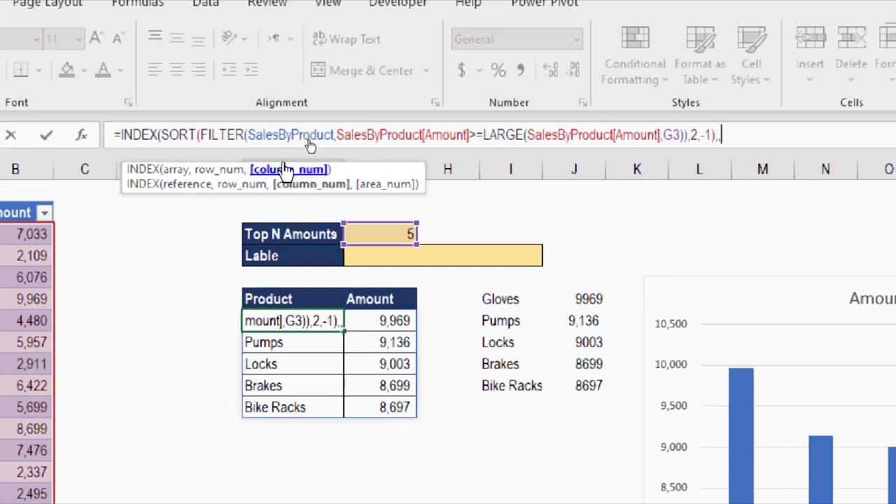
{"action": "type", "text": "1"}
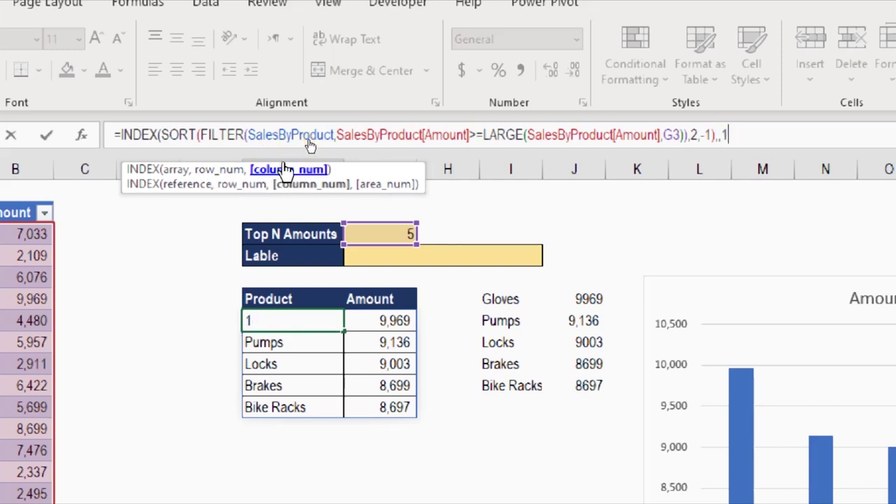
{"action": "type", "text": ")"}
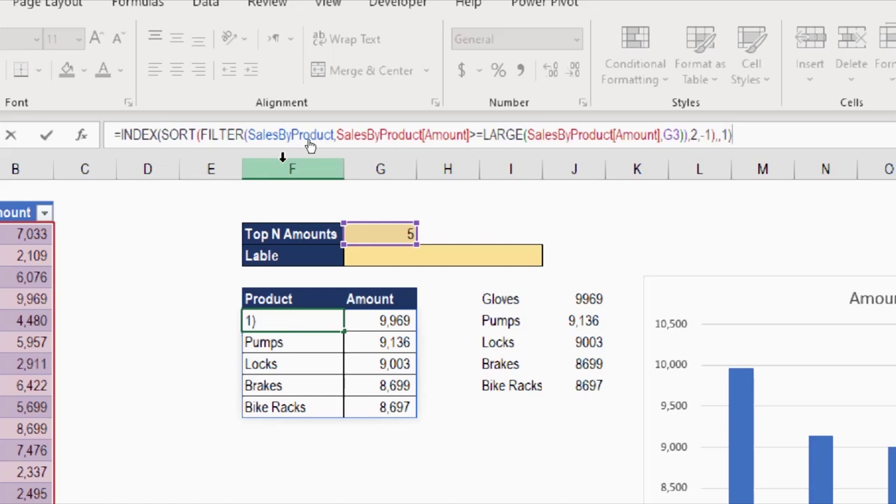
{"action": "key", "text": "Return"}
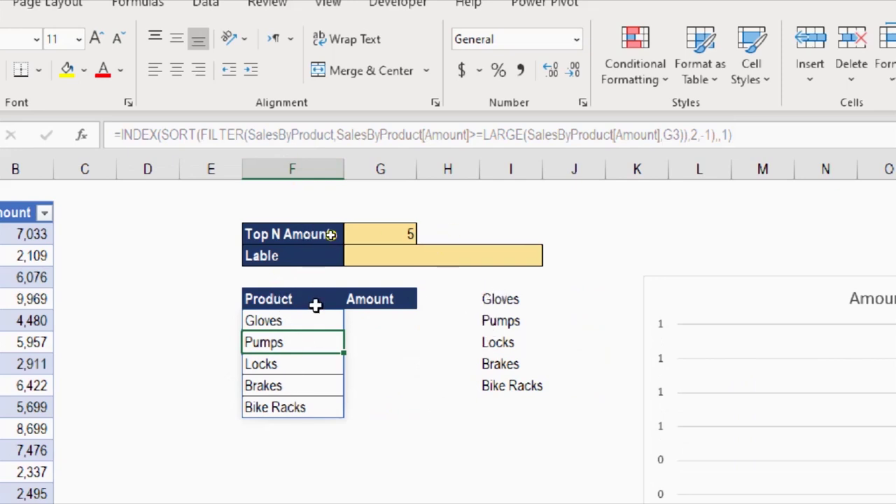
- Copy the full INDEX formula text from F7 and paste it into G7 under the Amount header
{"action": "left_click", "coordinate": [315, 319]}
{"action": "left_click_drag", "start_coordinate": [732, 135], "coordinate": [420, 134]}
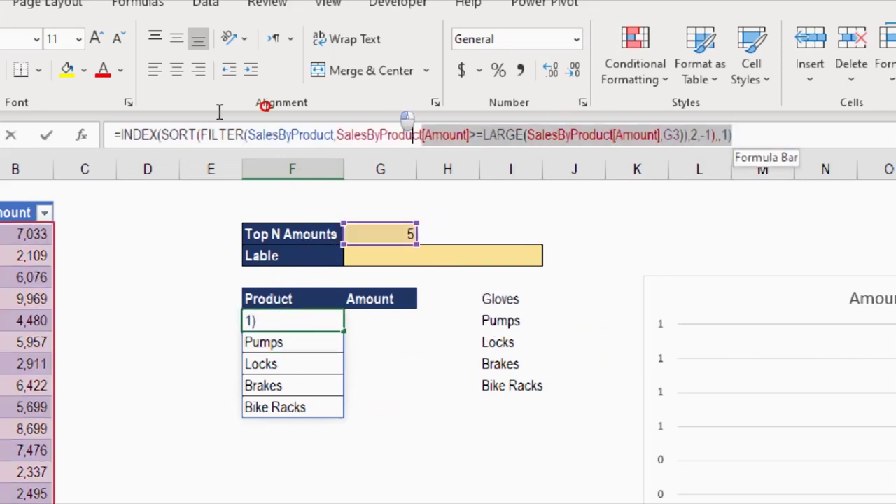
{"action": "left_click_drag", "start_coordinate": [219, 112], "coordinate": [72, 114]}
{"action": "key", "text": "ctrl+c"}
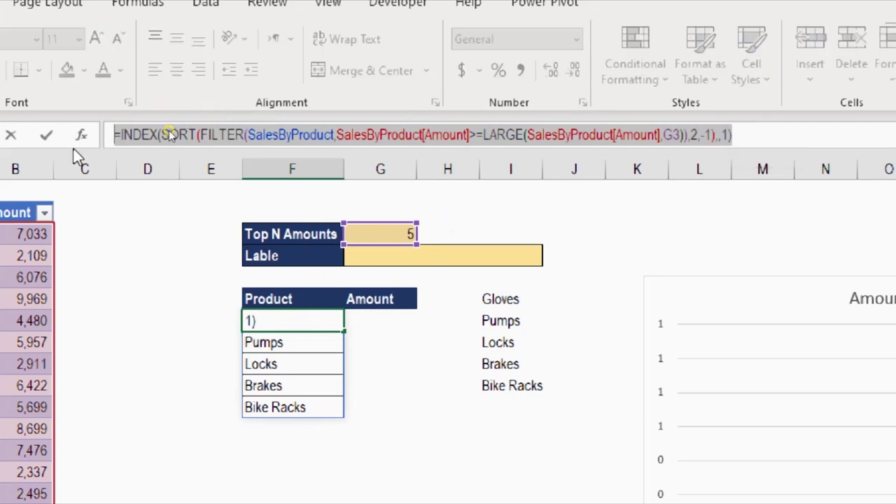
{"action": "key", "text": "Escape"}
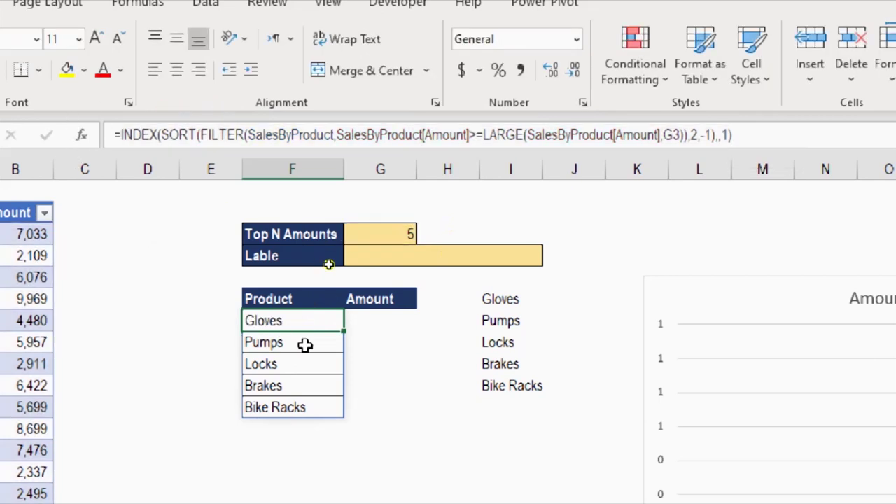
{"action": "left_click", "coordinate": [374, 318]}
{"action": "key", "text": "ctrl+v"}
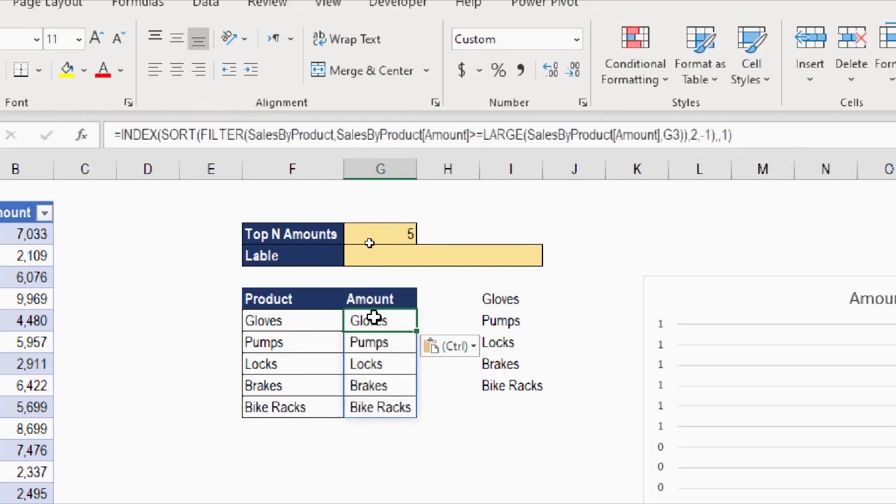
- Set the column_num argument of the INDEX formula in G7 to 2 and compare the formulas in F7 and G7
{"action": "double_click", "coordinate": [725, 135]}
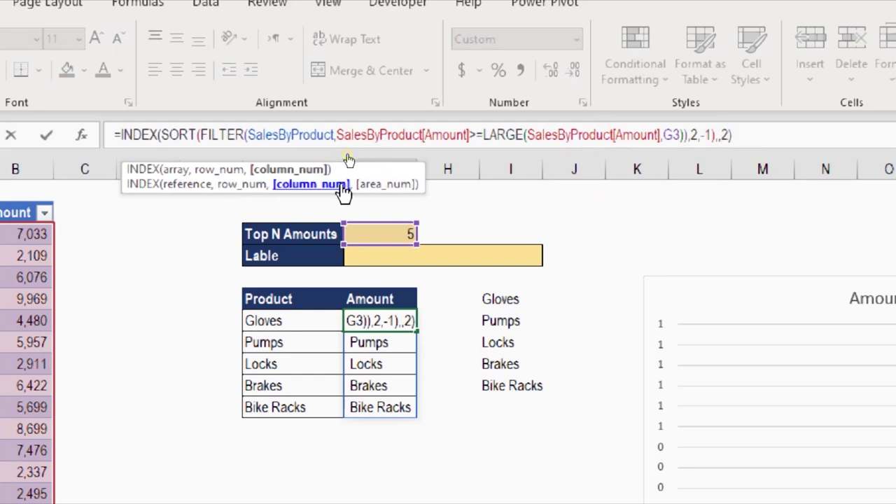
{"action": "type", "text": "2"}
{"action": "key", "text": "Return"}
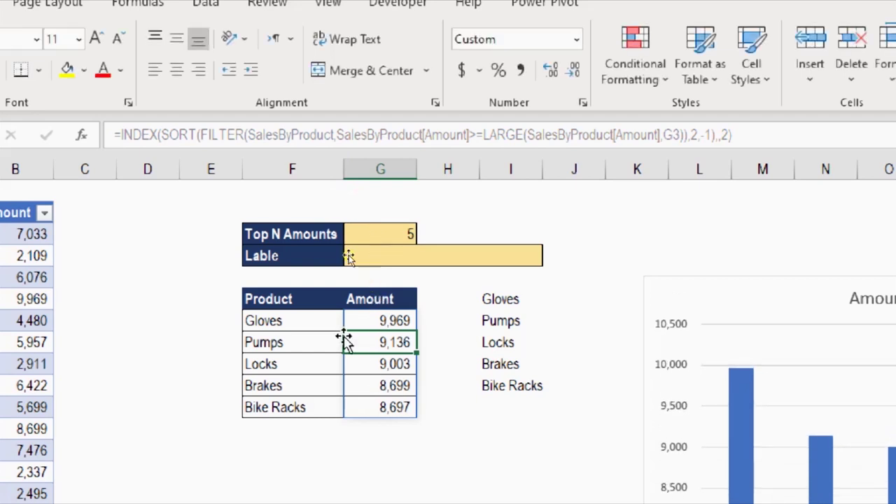
{"action": "left_click", "coordinate": [315, 323]}
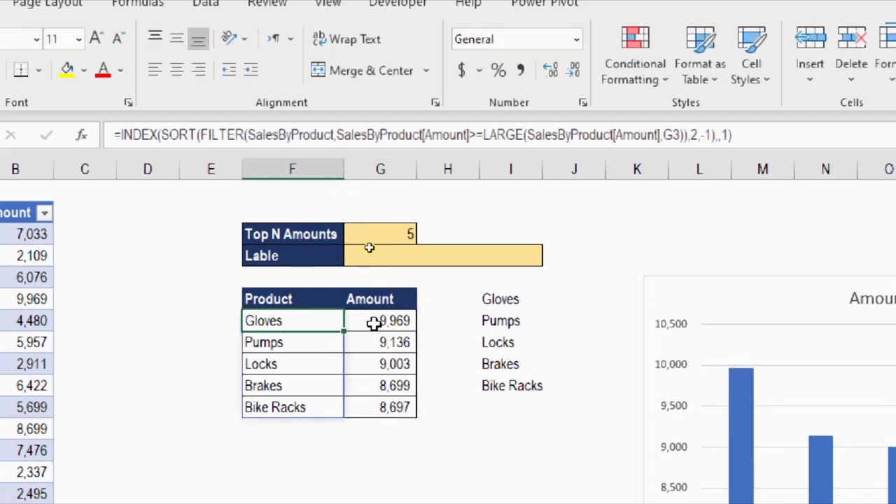
{"action": "left_click", "coordinate": [370, 320]}
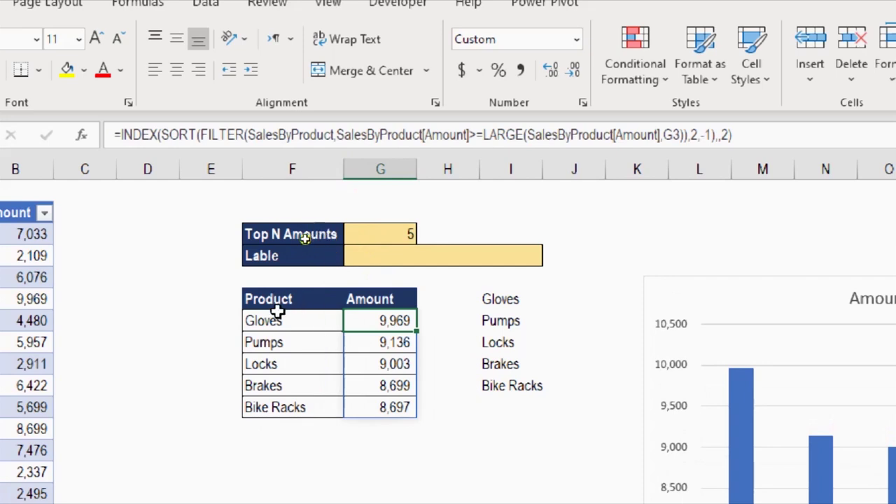
{"action": "left_click", "coordinate": [298, 319]}
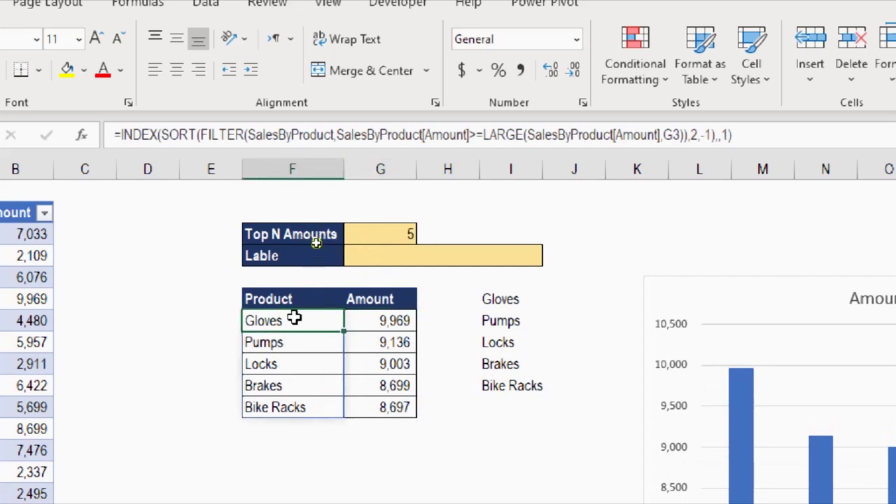
{"action": "left_click", "coordinate": [373, 324]}
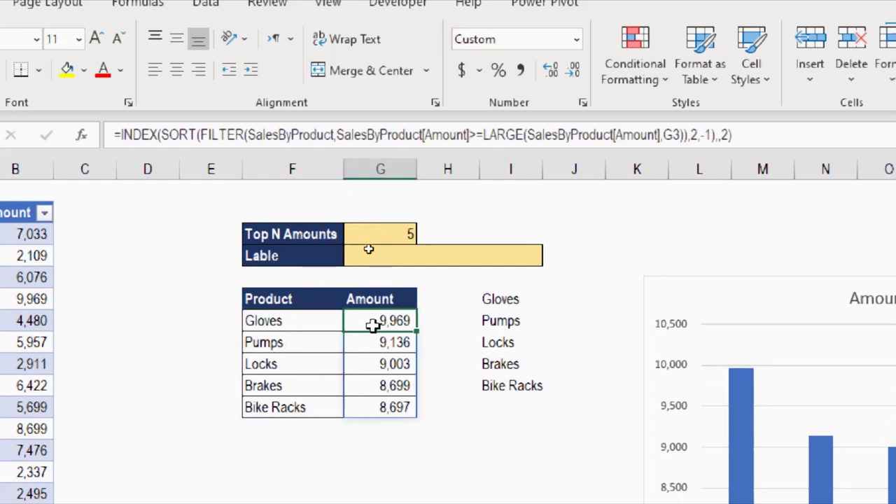
- Enter the spill reference =G7# in J6 and check the spill formulas in I6 and J6
{"action": "left_click", "coordinate": [560, 299]}
{"action": "type", "text": "="}
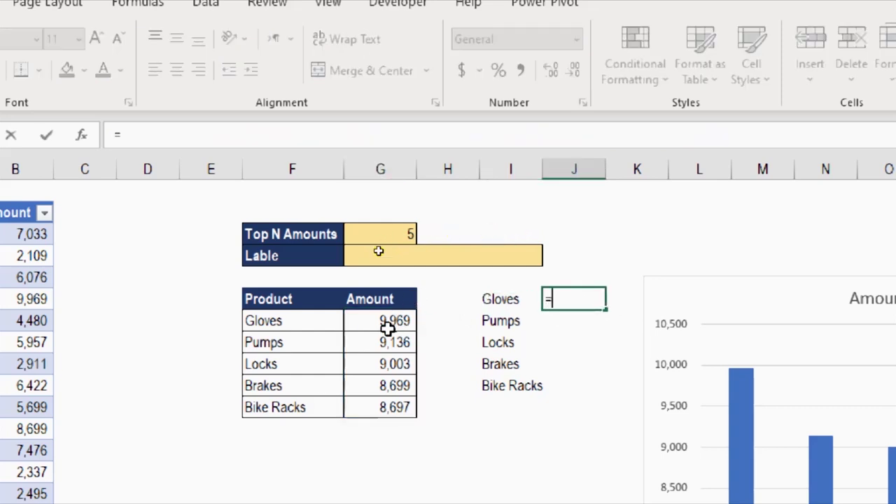
{"action": "left_click", "coordinate": [388, 322]}
{"action": "type", "text": "#"}
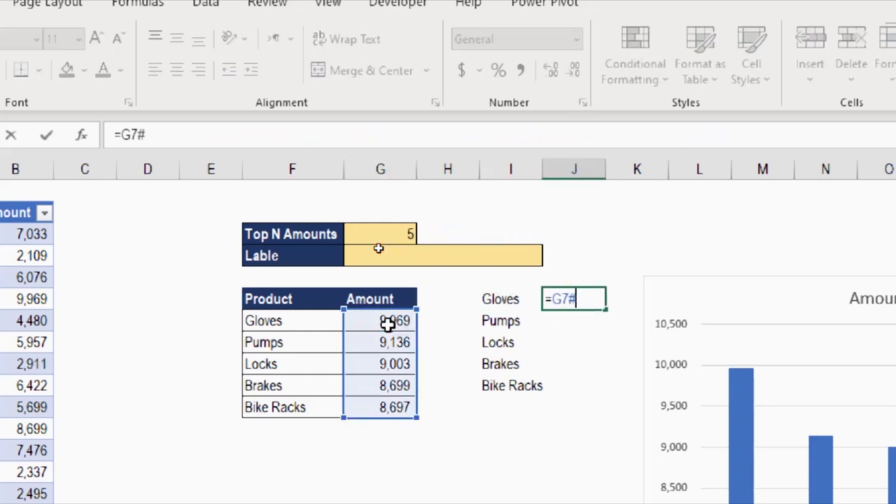
{"action": "key", "text": "Return"}
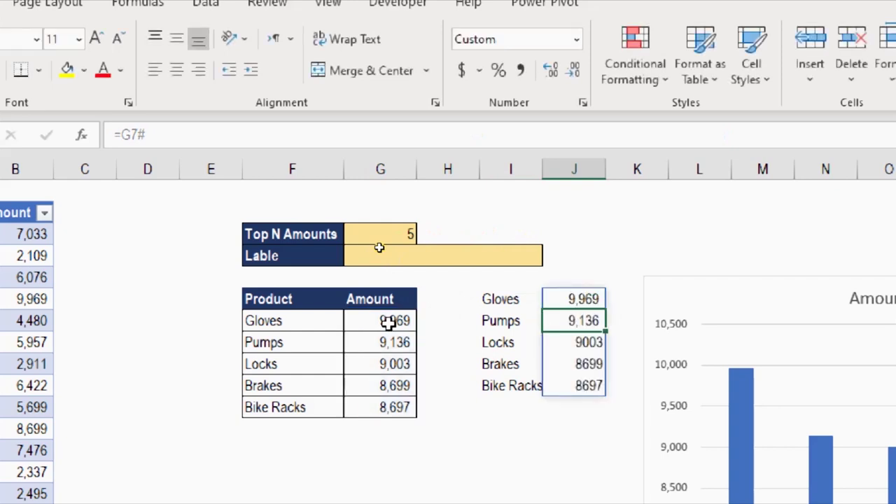
{"action": "left_click", "coordinate": [507, 299]}
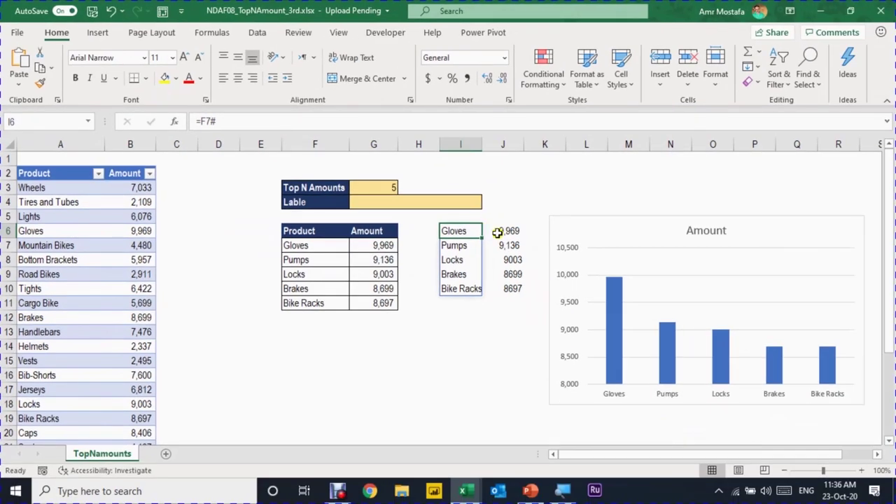
{"action": "left_click", "coordinate": [497, 232]}
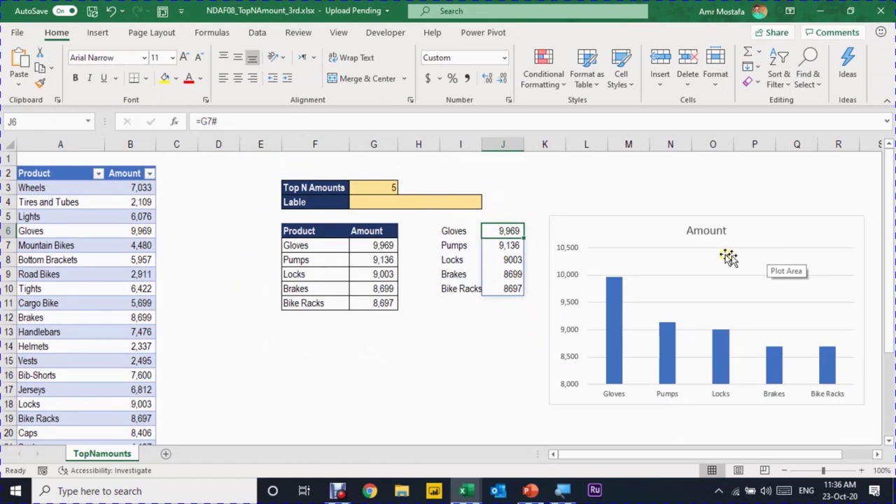
- Define a workbook-scoped name Lables that refers to the product spill range =TopNamounts!$F$7#
{"action": "left_click", "coordinate": [463, 231]}
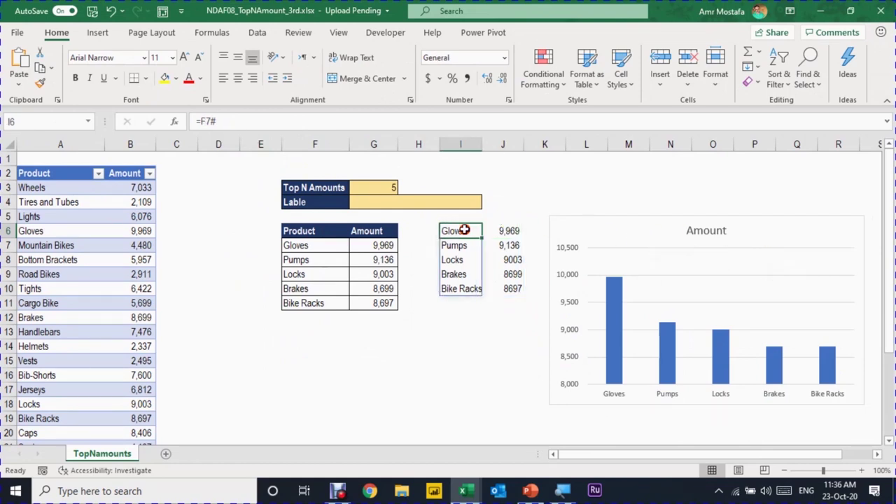
{"action": "left_click", "coordinate": [214, 33]}
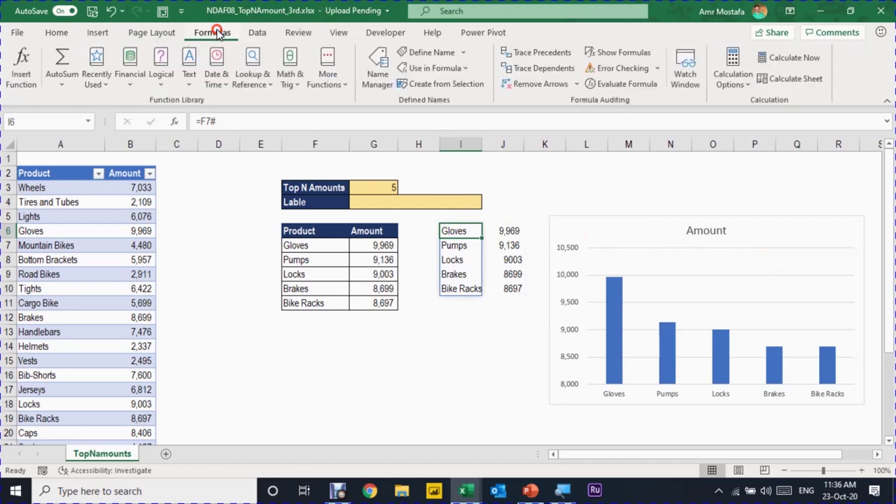
{"action": "left_click", "coordinate": [418, 58]}
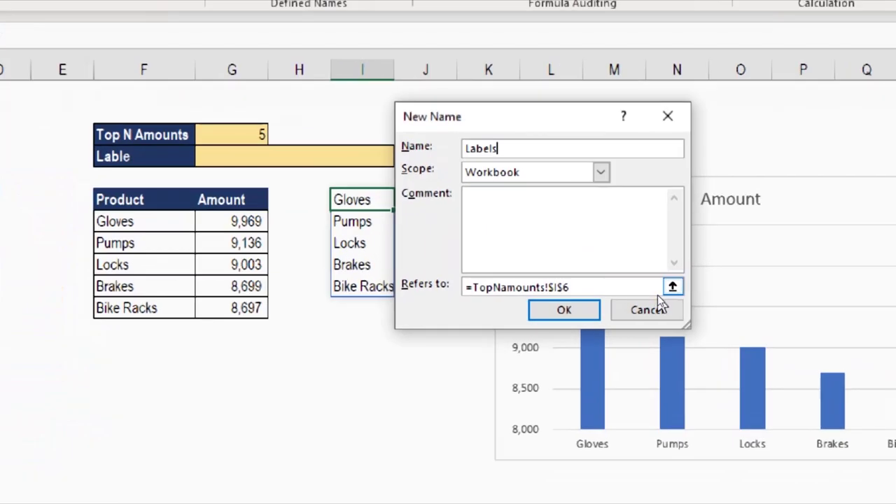
{"action": "left_click", "coordinate": [667, 289]}
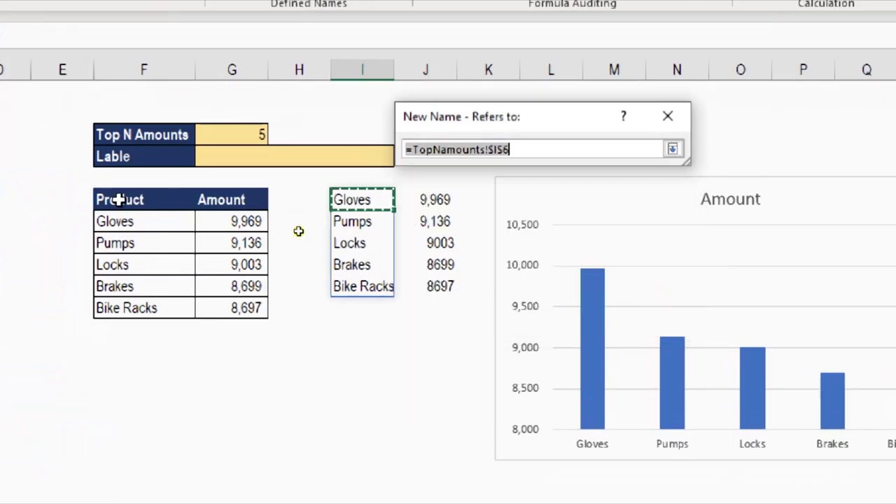
{"action": "left_click", "coordinate": [137, 221]}
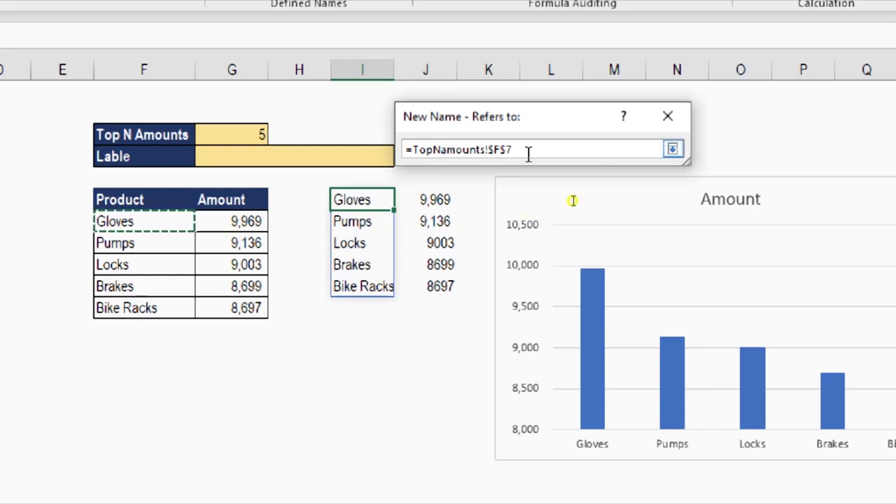
{"action": "type", "text": "#"}
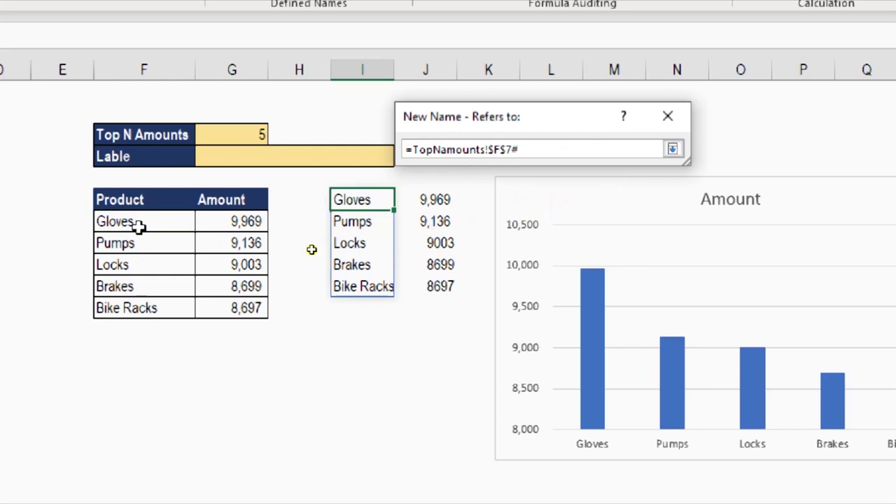
{"action": "left_click", "coordinate": [672, 148]}
{"action": "left_click", "coordinate": [564, 310]}
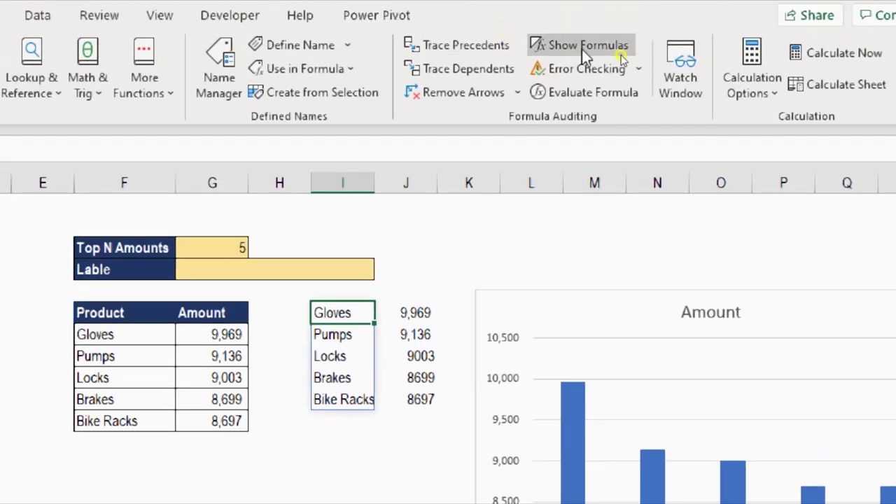
- Define a workbook-scoped name Amount that refers to the amount spill range =TopNamounts!$G$7#
{"action": "left_click", "coordinate": [303, 43]}
{"action": "type", "text": "Amount"}
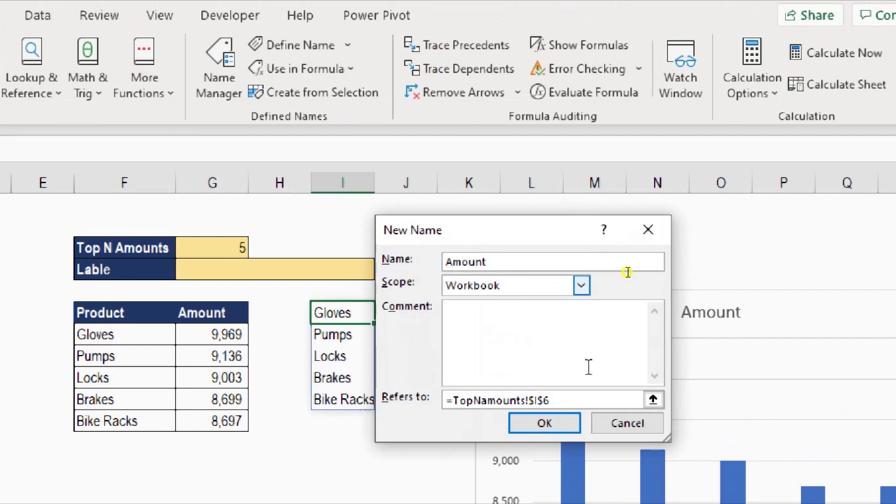
{"action": "left_click", "coordinate": [652, 400]}
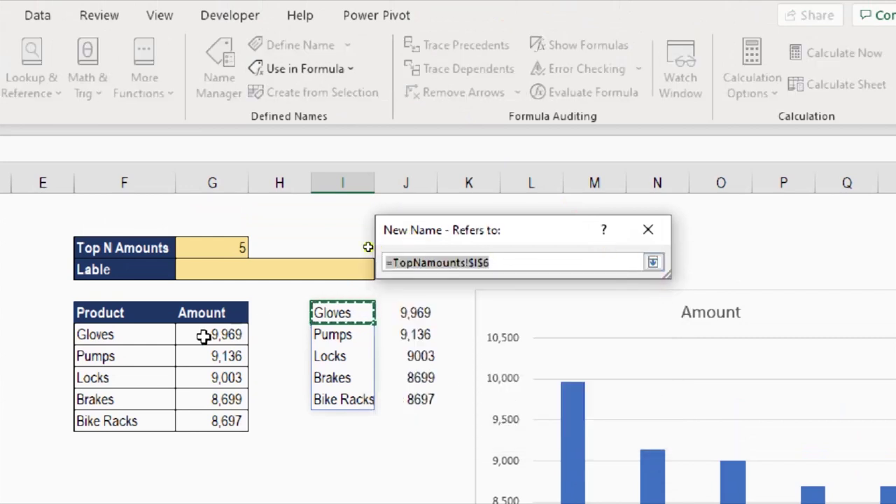
{"action": "left_click", "coordinate": [203, 337]}
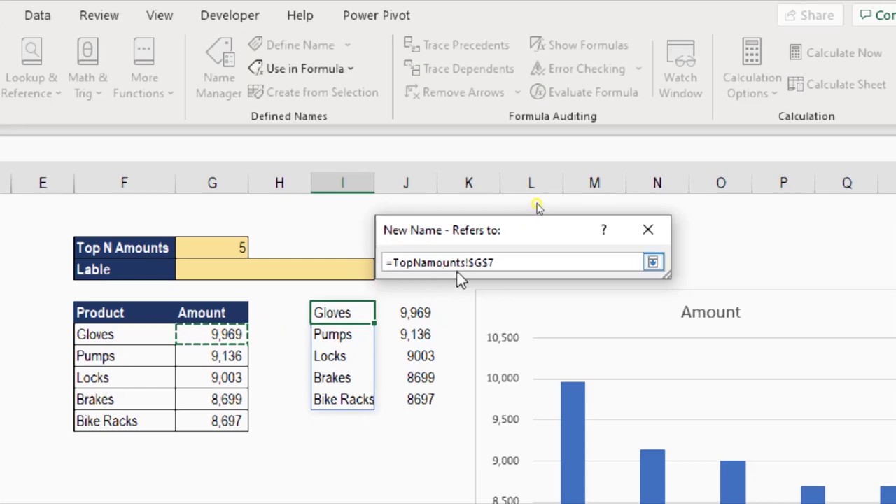
{"action": "type", "text": "#"}
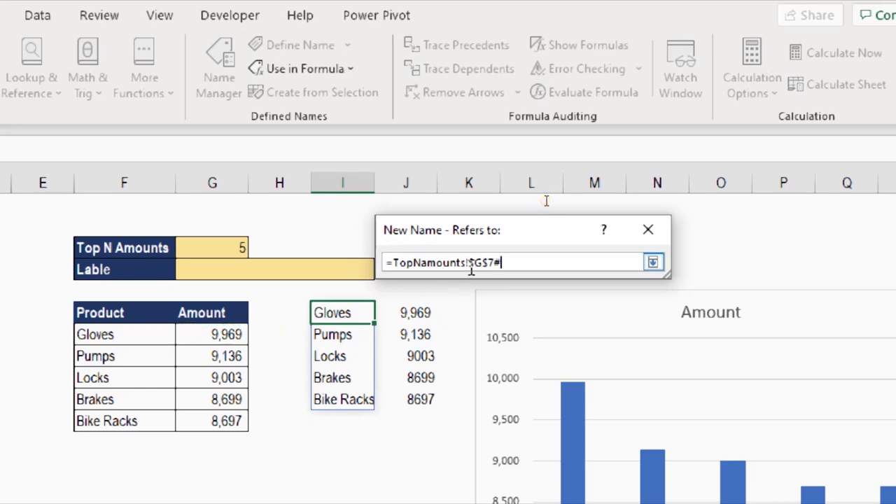
{"action": "left_click", "coordinate": [652, 262]}
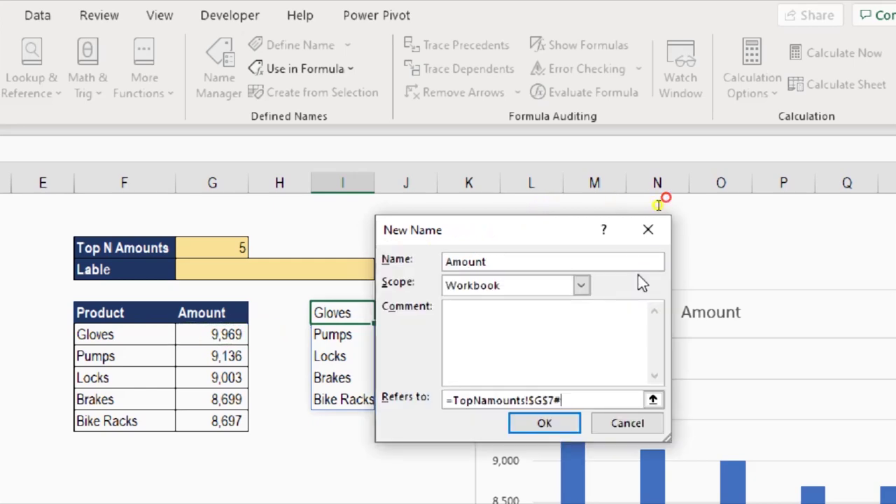
{"action": "left_click", "coordinate": [543, 423]}
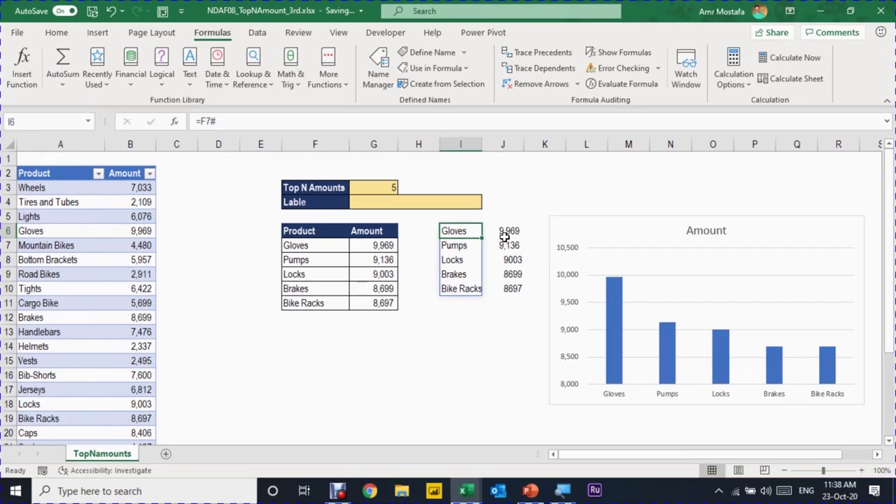
- Review the references of the defined names Amount and Lables in the Name Manager
{"action": "left_click", "coordinate": [390, 60]}
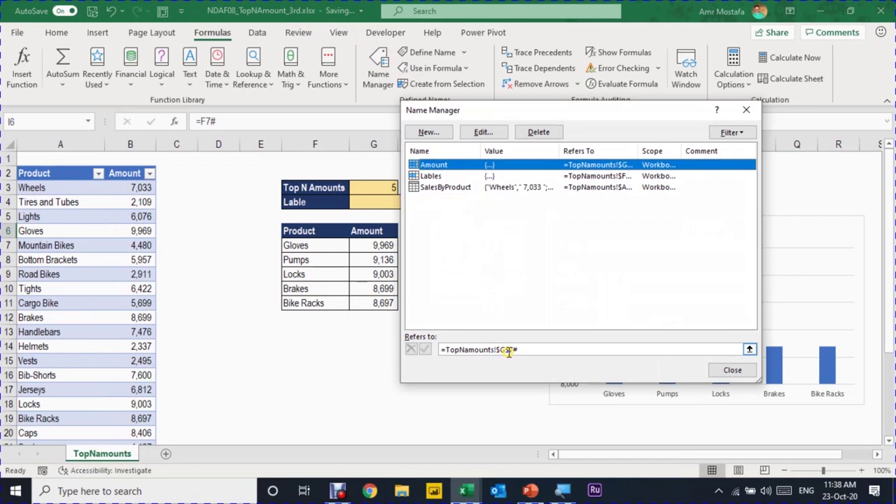
{"action": "left_click", "coordinate": [453, 177]}
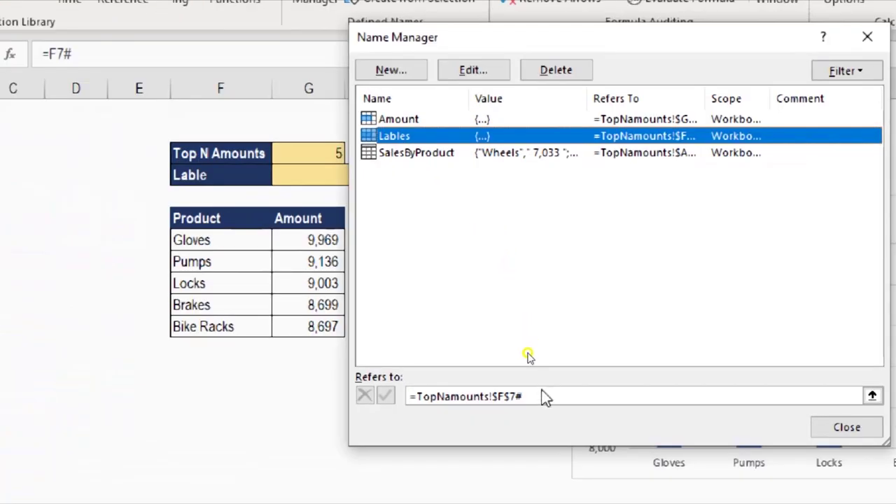
{"action": "left_click", "coordinate": [519, 397]}
{"action": "key", "text": "Escape"}
- Set the series values of the chart's Amount series to the defined name =TopNamounts!Amount, keeping the series name
{"action": "left_click", "coordinate": [657, 208]}
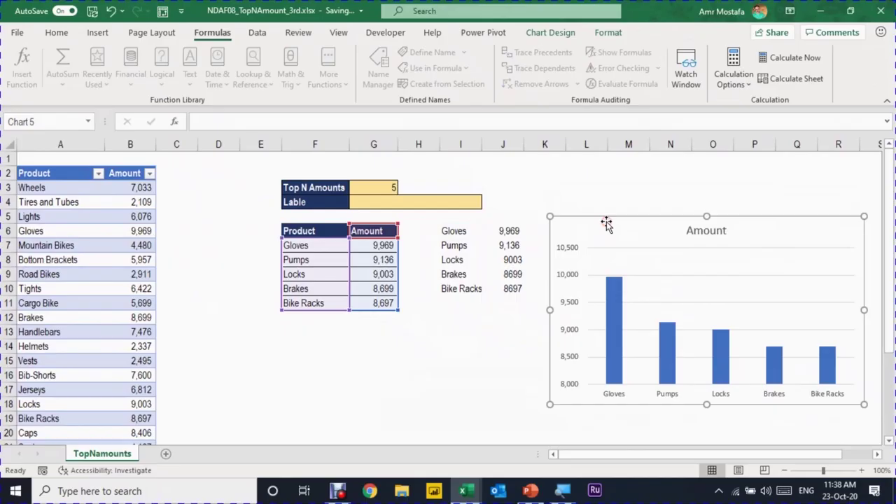
{"action": "left_click", "coordinate": [548, 33]}
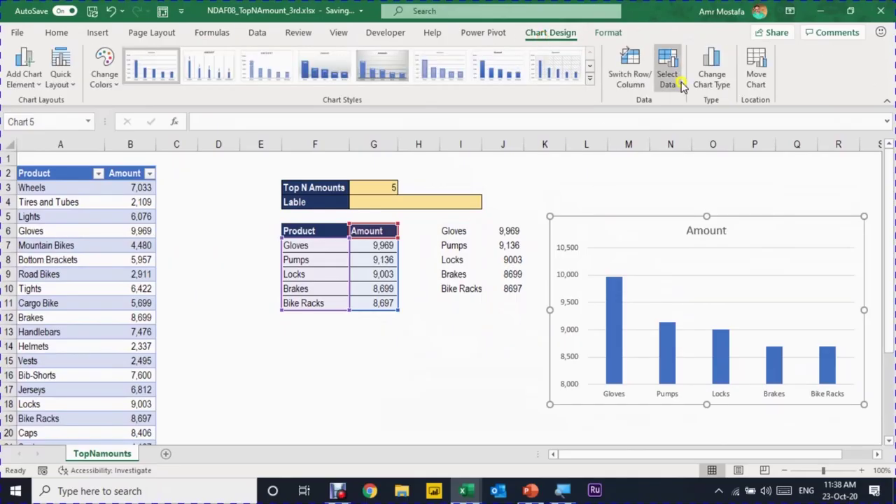
{"action": "left_click", "coordinate": [671, 81]}
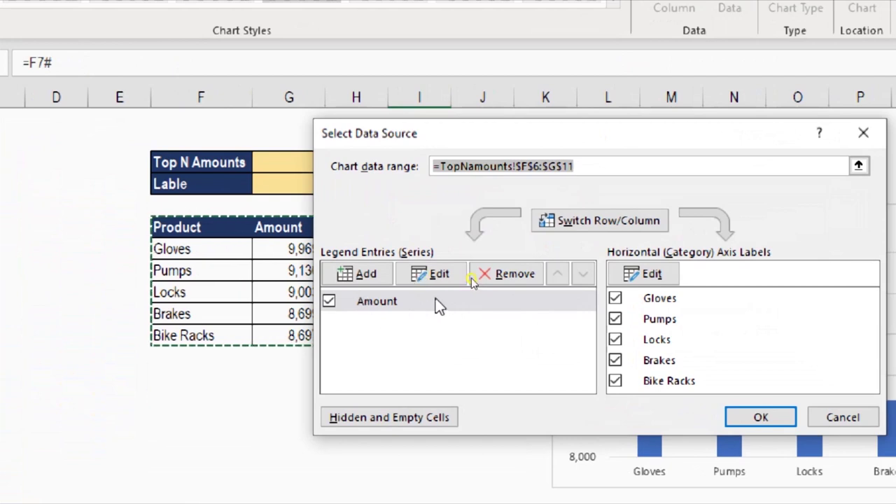
{"action": "left_click", "coordinate": [439, 275]}
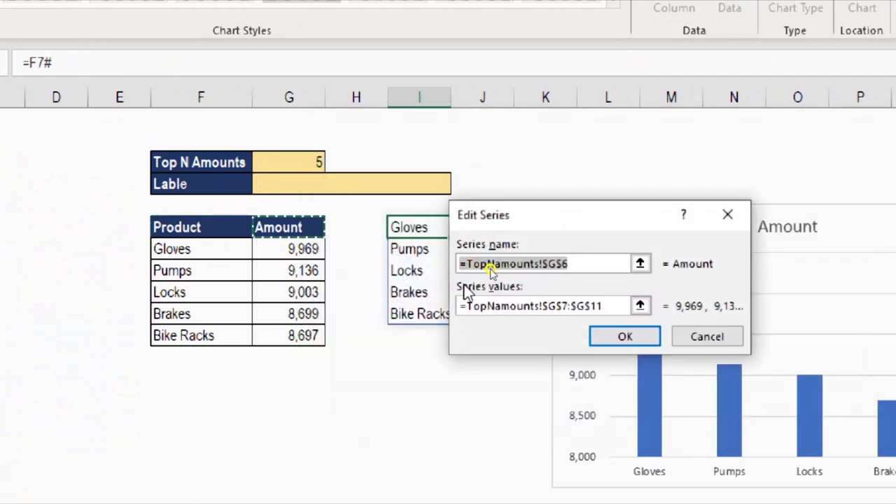
{"action": "left_click", "coordinate": [542, 306]}
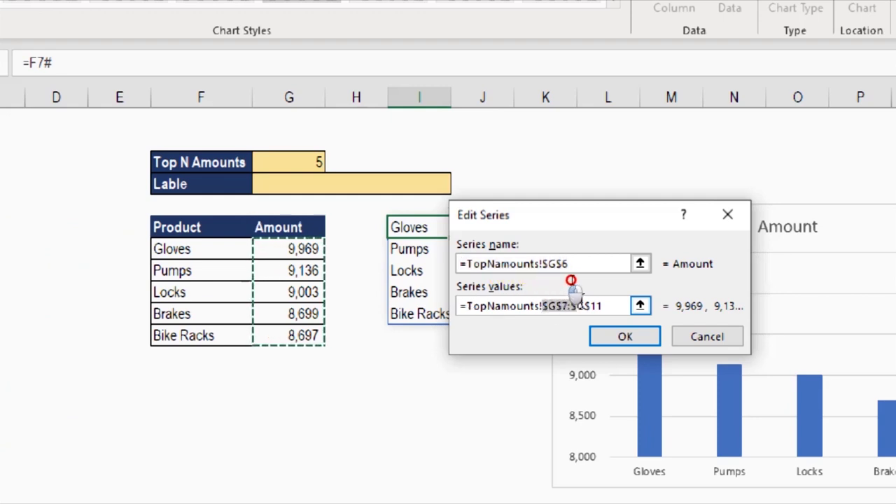
{"action": "double_click", "coordinate": [607, 306]}
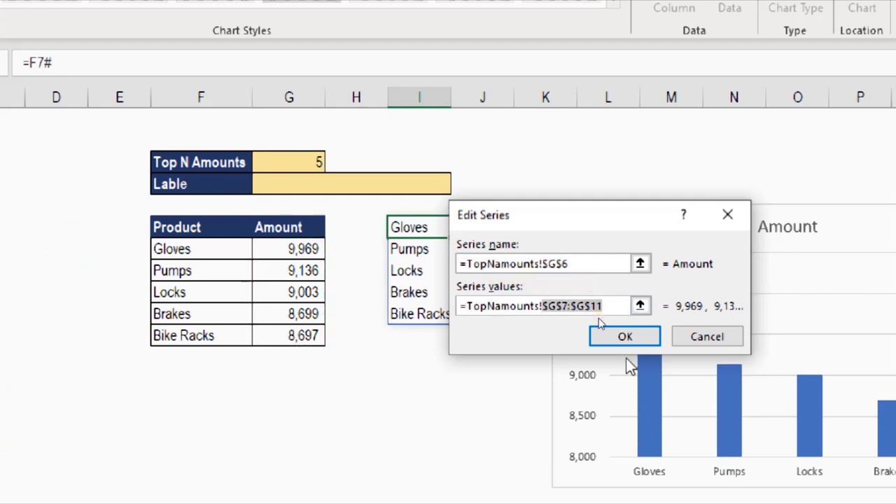
{"action": "key", "text": "BackSpace"}
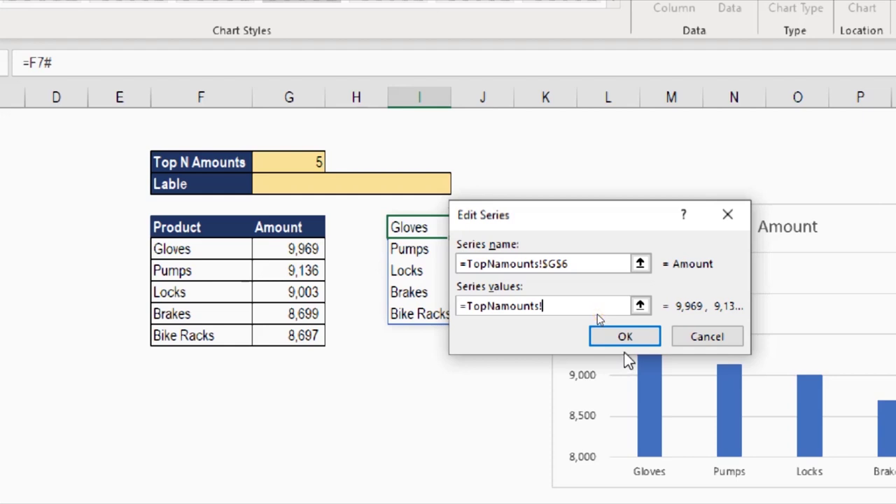
{"action": "key", "text": "F3"}
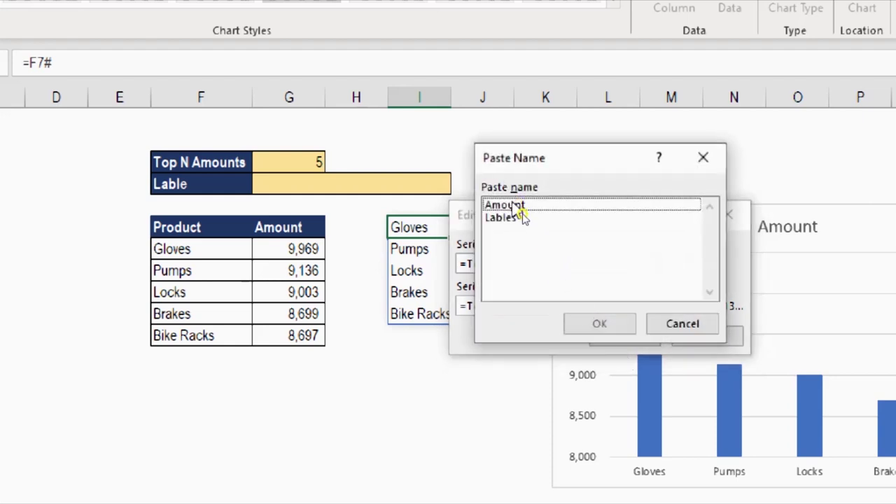
{"action": "left_click", "coordinate": [518, 205]}
{"action": "left_click", "coordinate": [599, 323]}
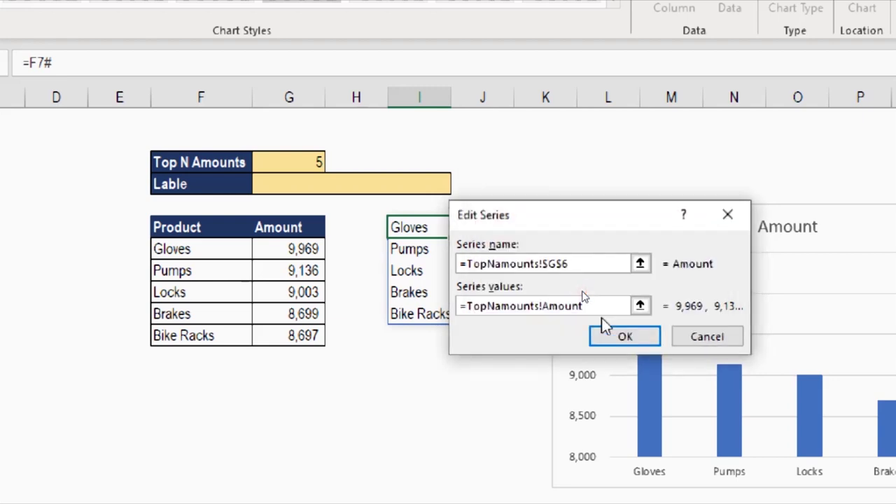
{"action": "left_click", "coordinate": [620, 337]}
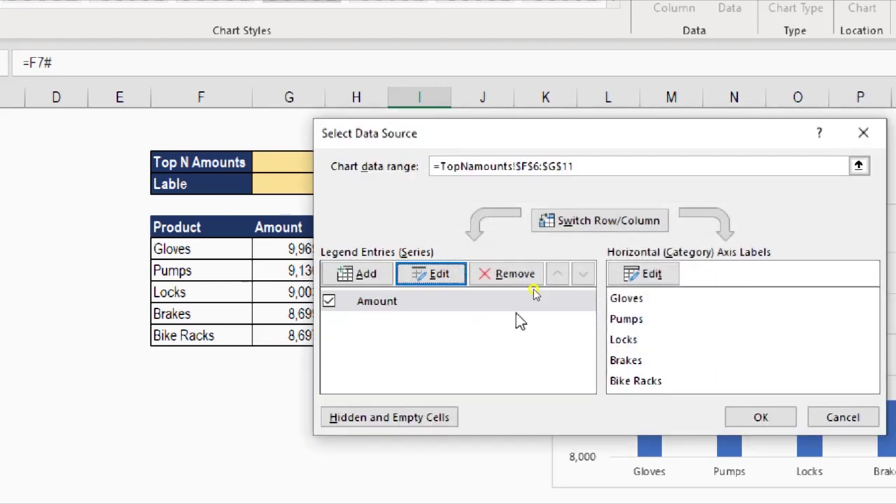
- Set the chart's horizontal axis label range to the defined name =TopNamounts!Lables and apply the data source changes
{"action": "left_click", "coordinate": [651, 275]}
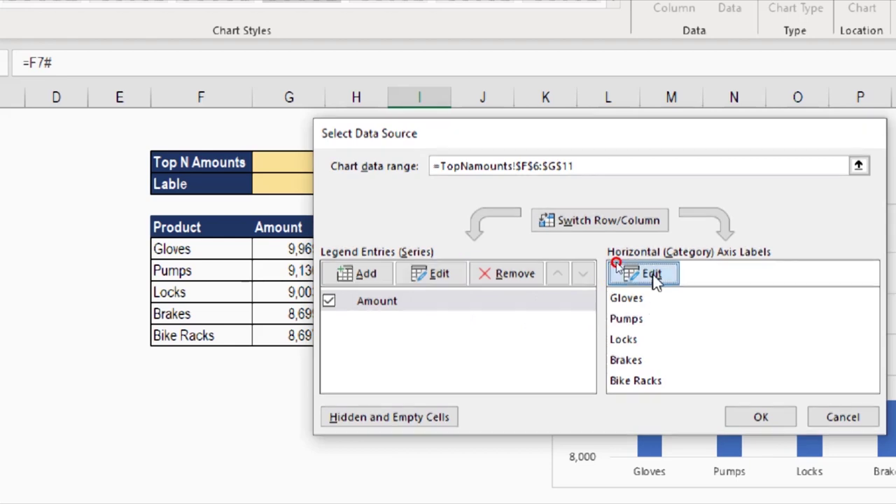
{"action": "left_click_drag", "start_coordinate": [592, 288], "coordinate": [539, 288]}
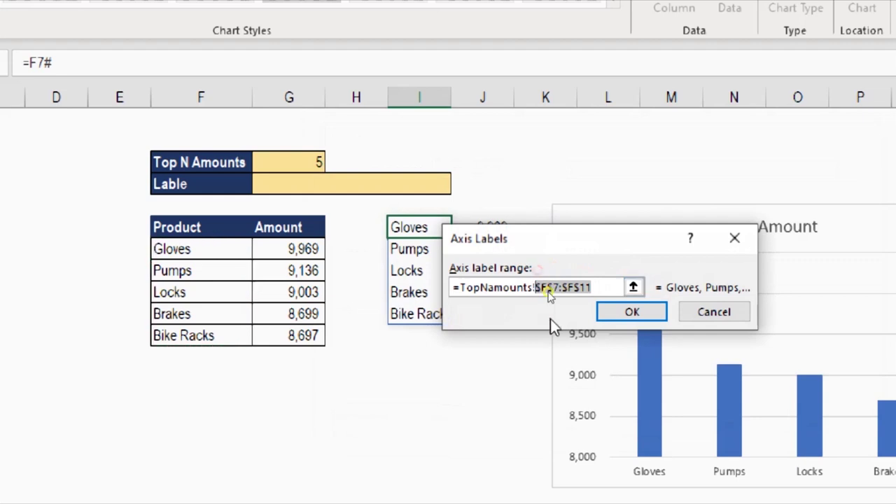
{"action": "key", "text": "BackSpace"}
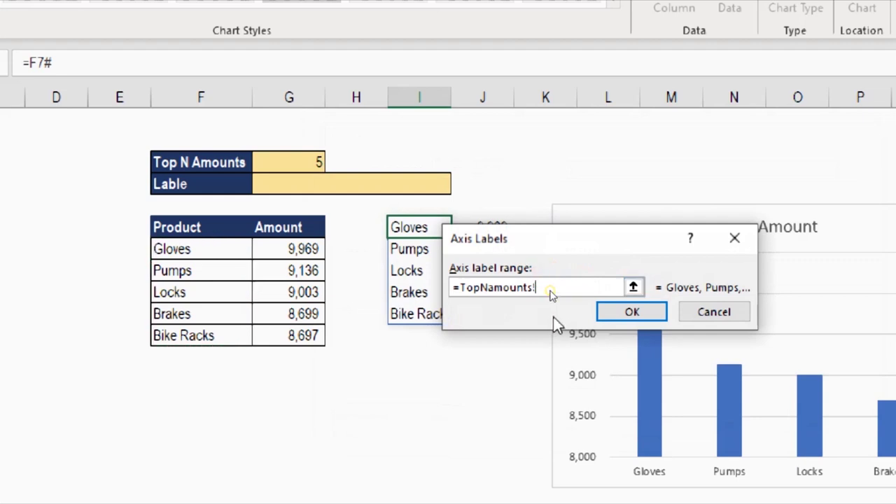
{"action": "key", "text": "F3"}
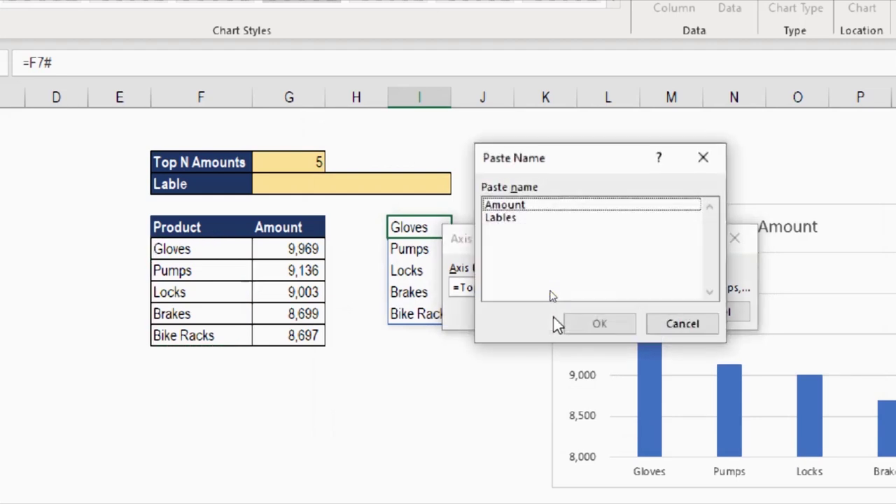
{"action": "left_click", "coordinate": [525, 220]}
{"action": "left_click", "coordinate": [607, 320]}
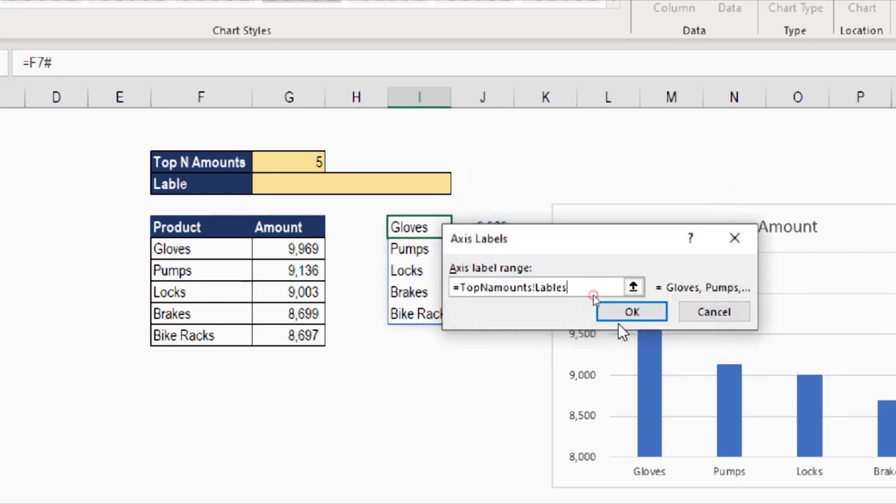
{"action": "left_click", "coordinate": [623, 316]}
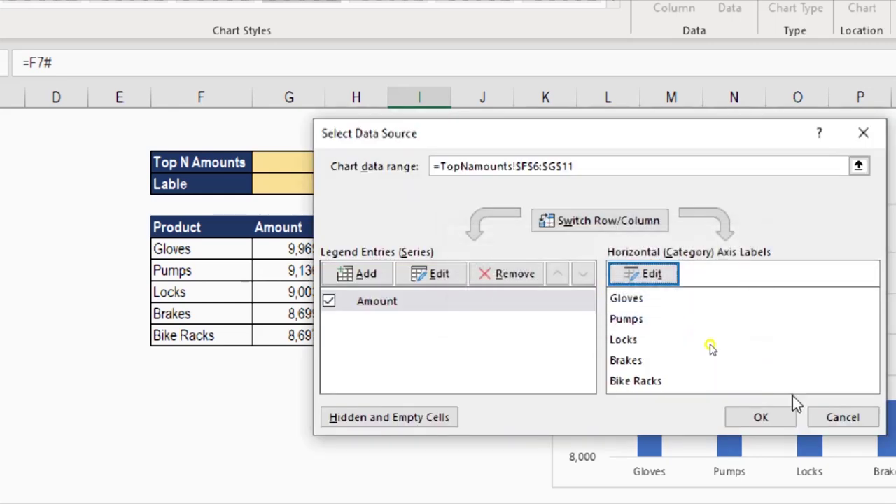
{"action": "left_click", "coordinate": [776, 420]}
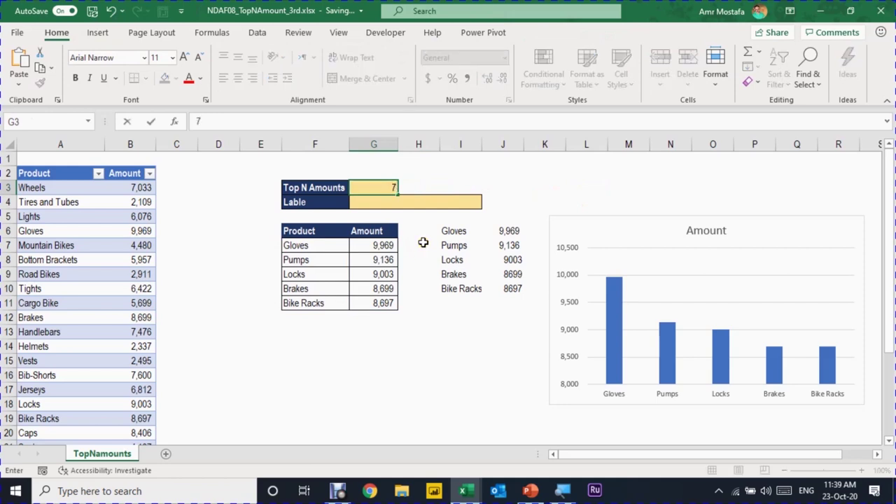
- Test the dynamic chart by setting Top N Amounts in G3 to 7 and then to 3
{"action": "key", "text": "Return"}
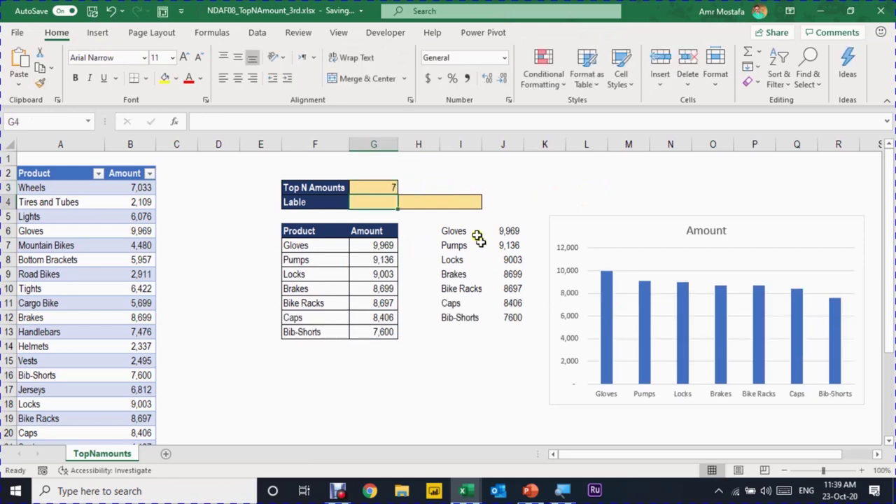
{"action": "left_click", "coordinate": [387, 188]}
{"action": "type", "text": "3"}
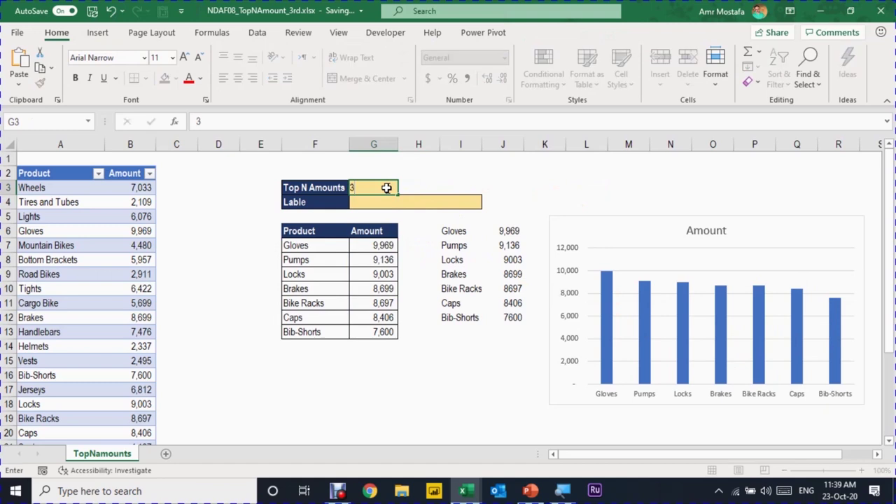
{"action": "key", "text": "Return"}
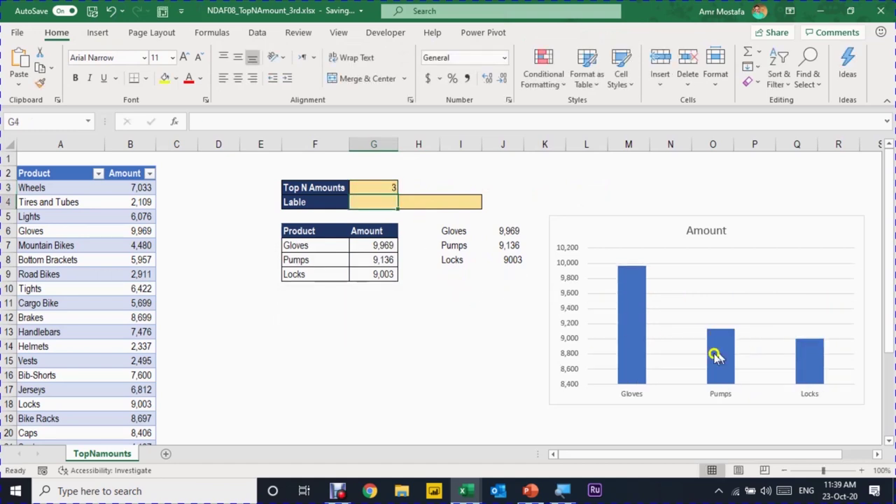
- Clear the helper spill lists starting in I6 and J6, and fit the chart at a smaller size beside the product table
{"action": "left_click", "coordinate": [462, 226]}
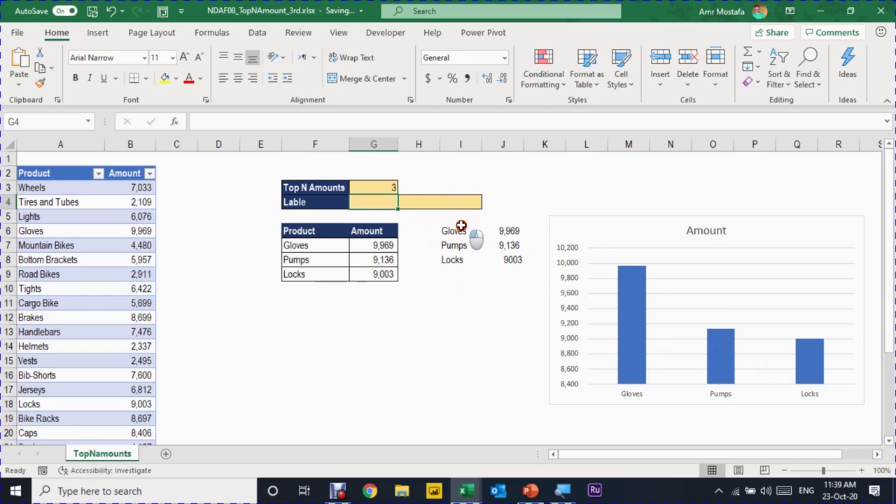
{"action": "key", "text": "Delete"}
{"action": "left_click", "coordinate": [616, 226]}
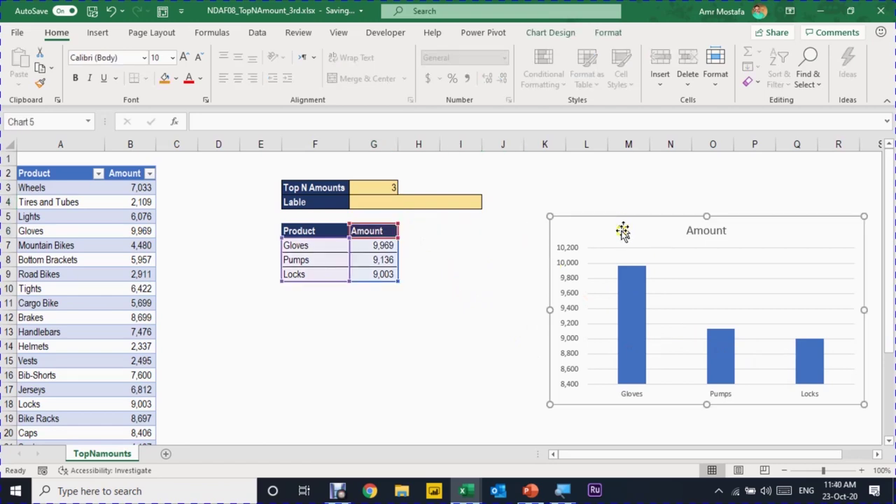
{"action": "left_click_drag", "start_coordinate": [615, 222], "coordinate": [467, 231]}
{"action": "left_click_drag", "start_coordinate": [554, 413], "coordinate": [554, 366]}
{"action": "left_click_drag", "start_coordinate": [713, 296], "coordinate": [639, 283]}
- Delete the horizontal gridlines and the vertical value axis from the chart
{"action": "left_click", "coordinate": [574, 282]}
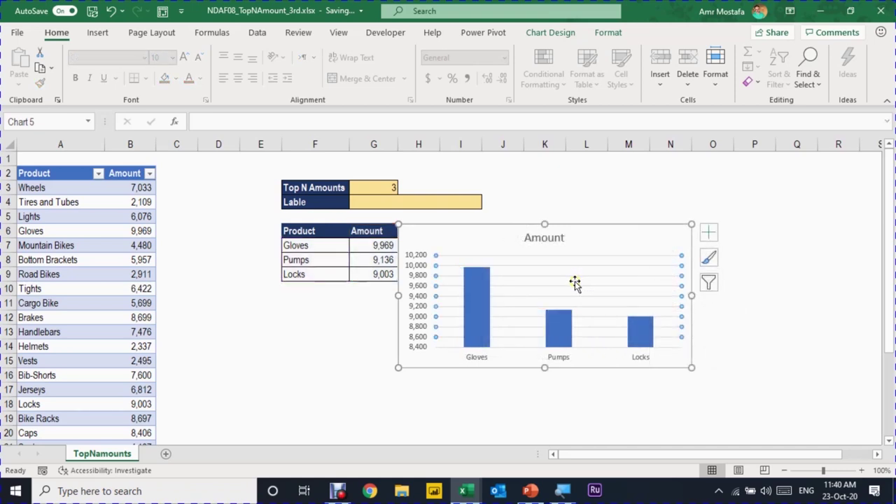
{"action": "left_click", "coordinate": [574, 283]}
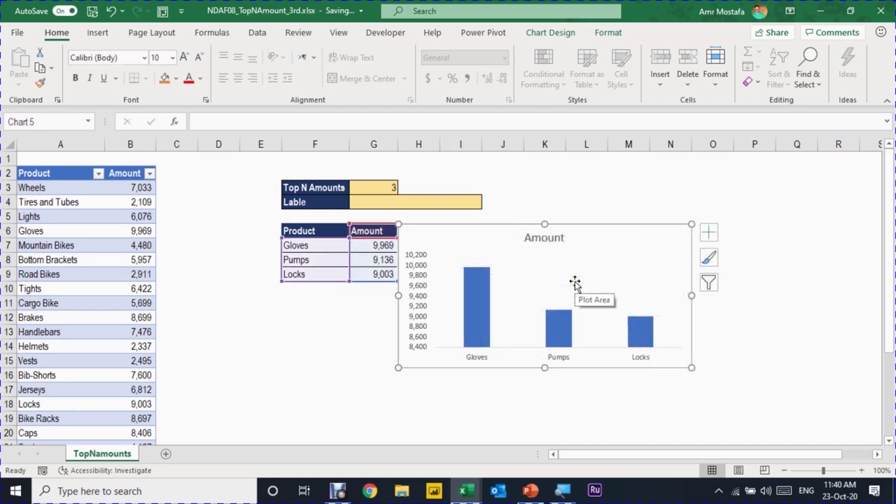
{"action": "left_click", "coordinate": [424, 277]}
{"action": "key", "text": "Delete"}
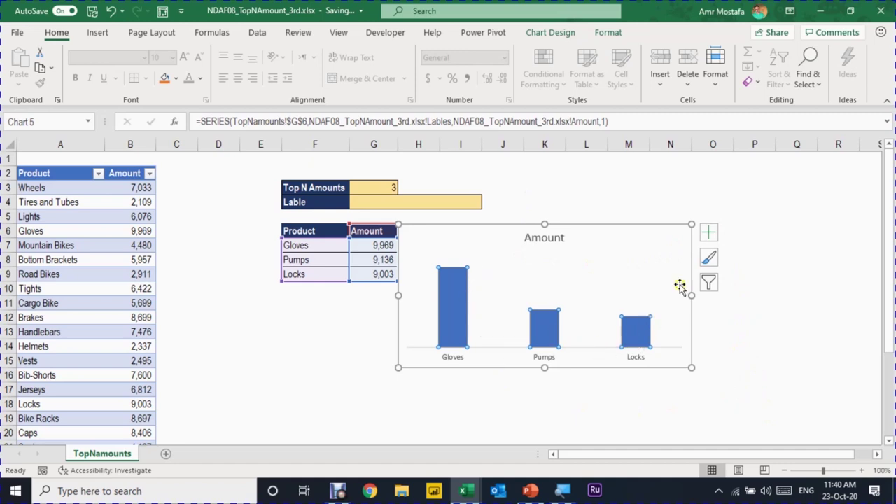
- Add data labels to the columns of the Amount series and deselect the chart
{"action": "left_click", "coordinate": [709, 234]}
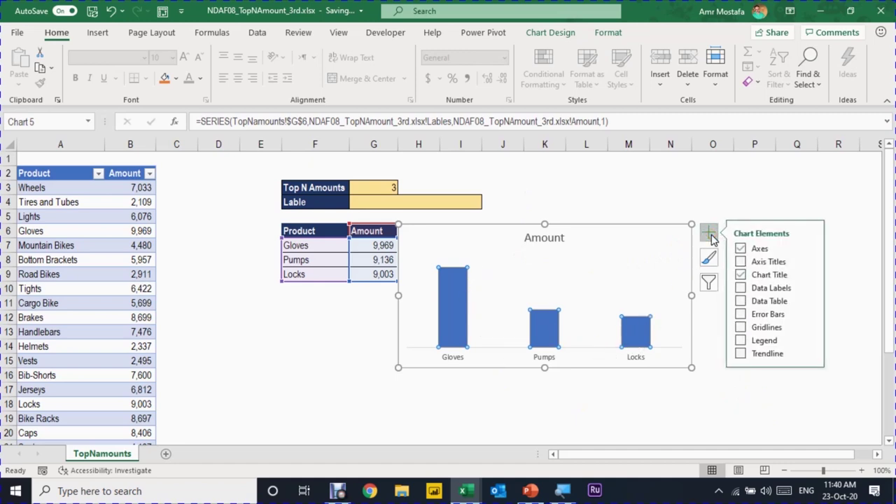
{"action": "left_click", "coordinate": [741, 288]}
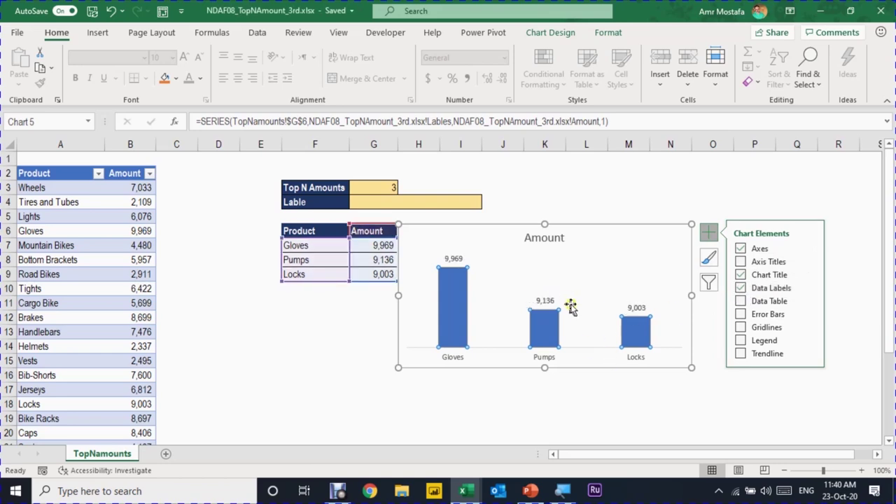
{"action": "left_click", "coordinate": [505, 394]}
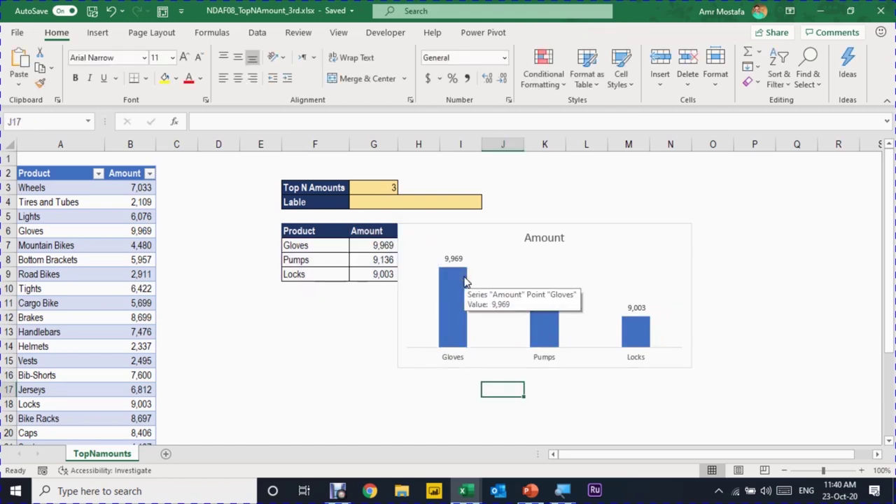
{"action": "left_click", "coordinate": [554, 242]}
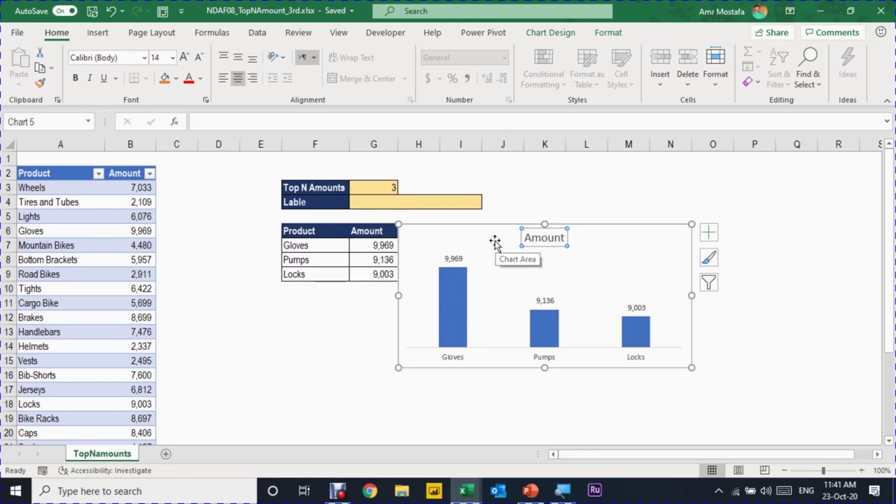
{"action": "key", "text": "Escape"}
{"action": "key", "text": "Escape"}
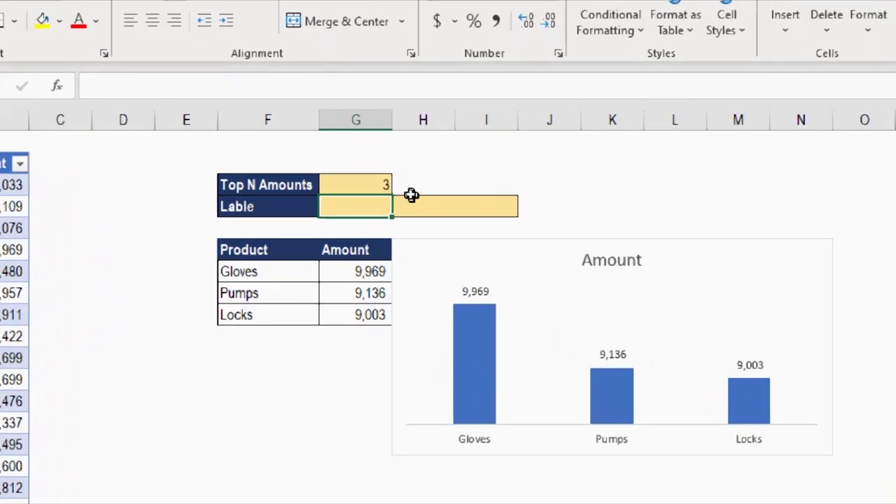
- Enter the label text "Top 3 Products by Sasles Value" in cell G4
{"action": "type", "text": "To"}
{"action": "type", "text": "p 3 Products by"}
{"action": "type", "text": " Sa"}
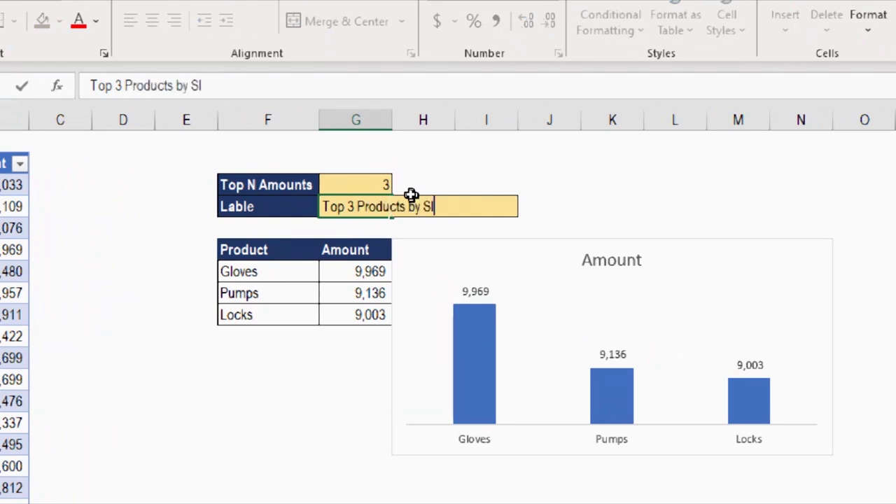
{"action": "type", "text": "sles Value"}
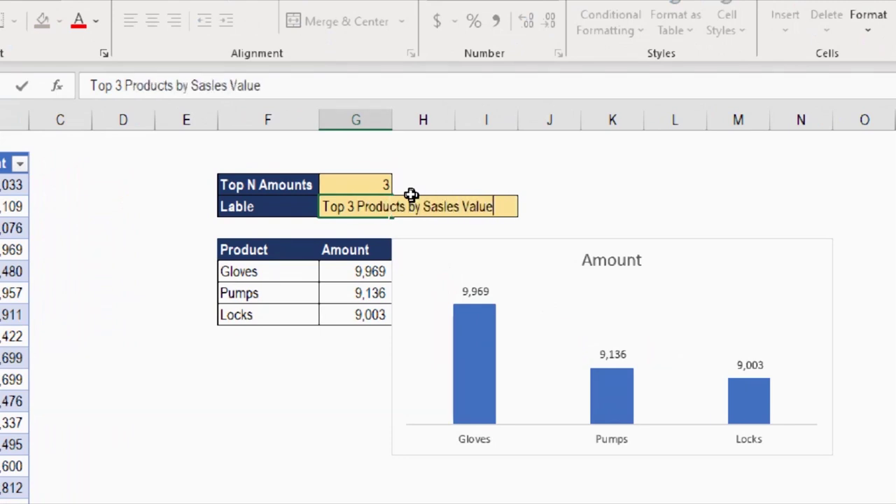
{"action": "key", "text": "Return"}
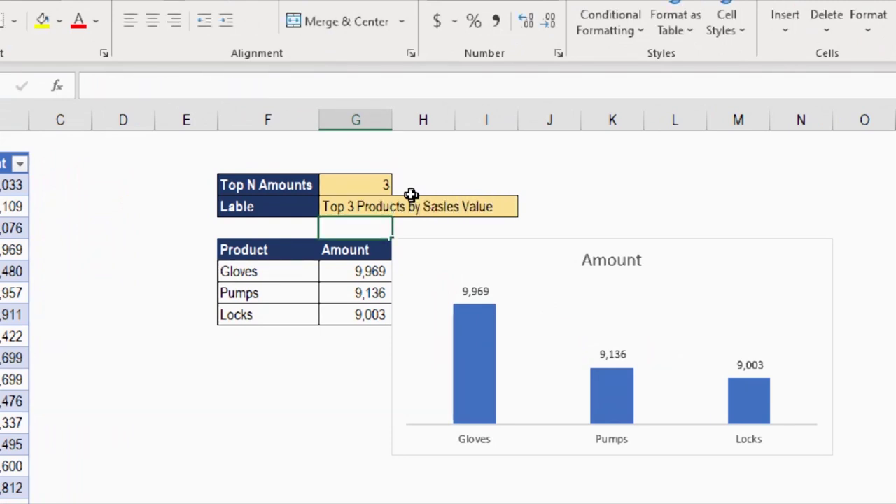
- Link the chart title to the label text in cell G4 of the TopNamounts sheet
{"action": "left_click", "coordinate": [611, 260]}
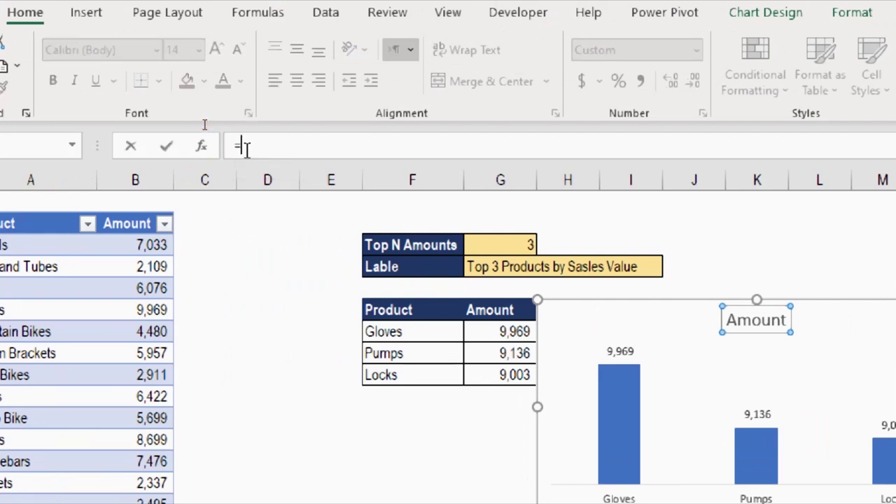
{"action": "left_click", "coordinate": [503, 266]}
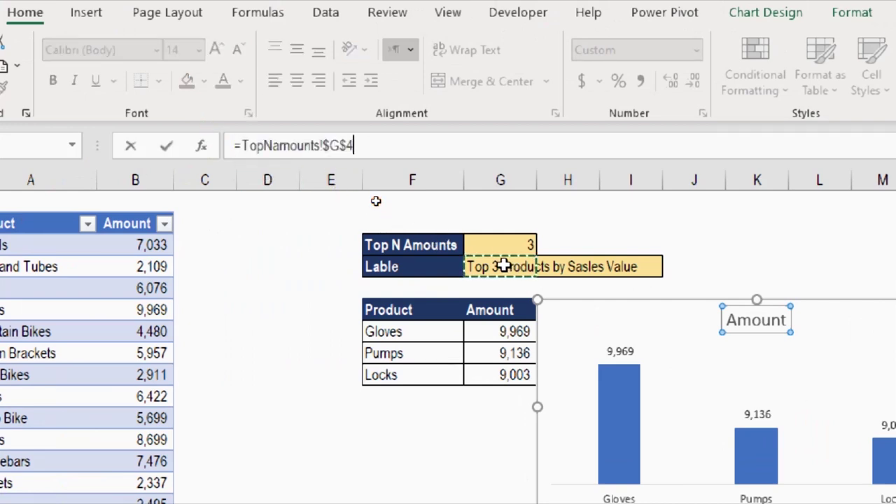
{"action": "key", "text": "Return"}
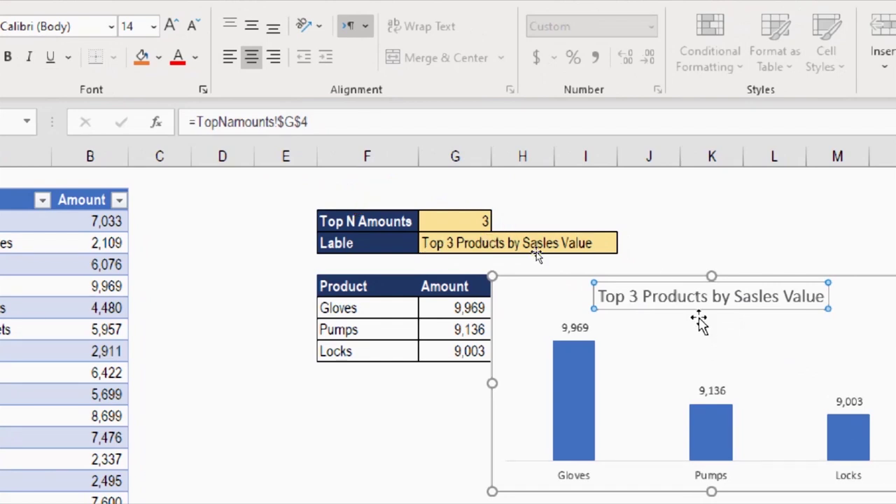
- Turn the label in G4 into a formula that joins the text "Top " with a reference to cell G3 instead of the fixed number
{"action": "left_click", "coordinate": [437, 243]}
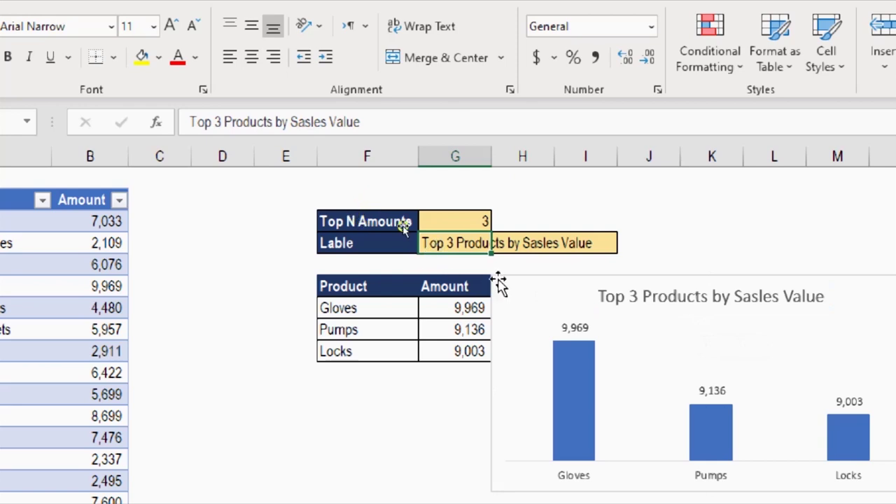
{"action": "left_click", "coordinate": [189, 122]}
{"action": "type", "text": "="}
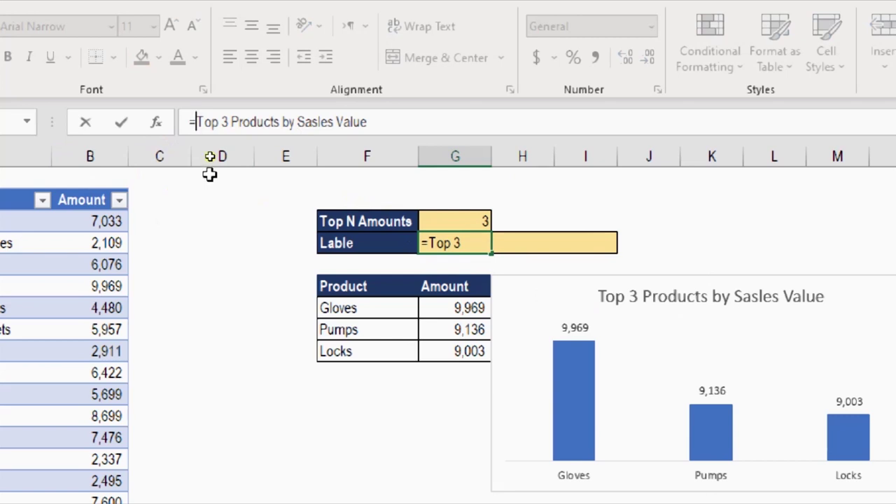
{"action": "type", "text": "\""}
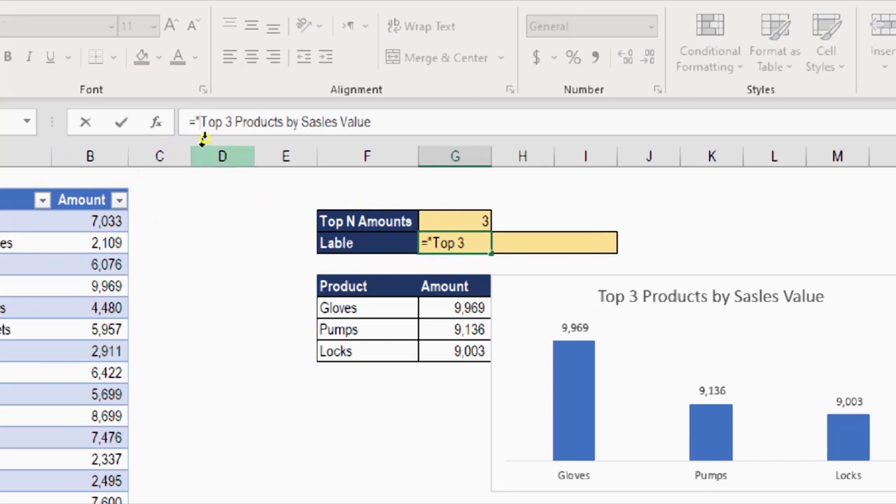
{"action": "left_click", "coordinate": [225, 122]}
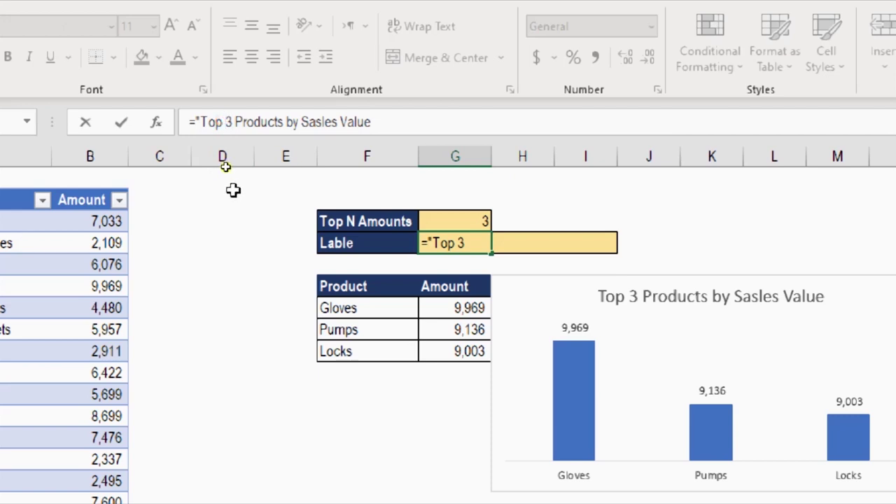
{"action": "type", "text": "\""}
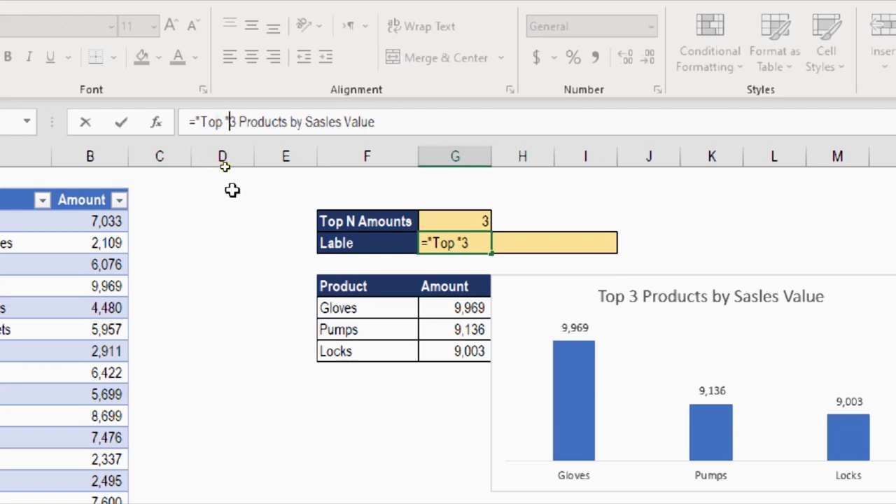
{"action": "type", "text": "&"}
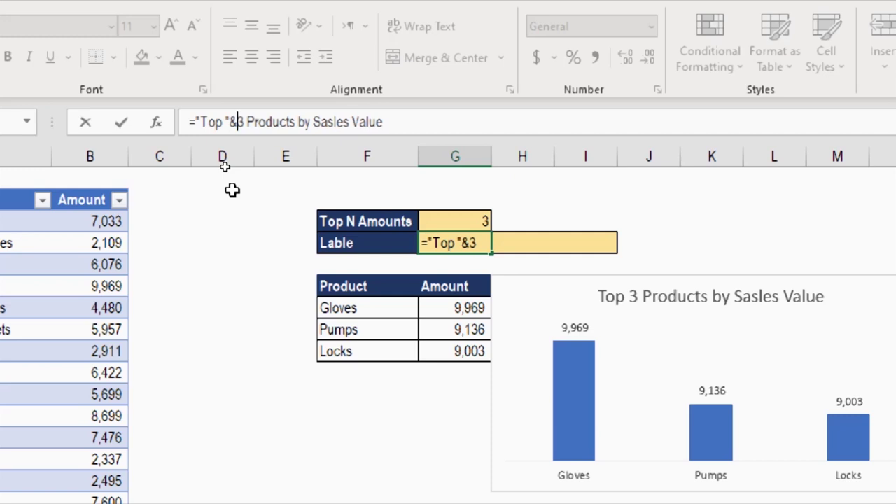
{"action": "left_click", "coordinate": [438, 218]}
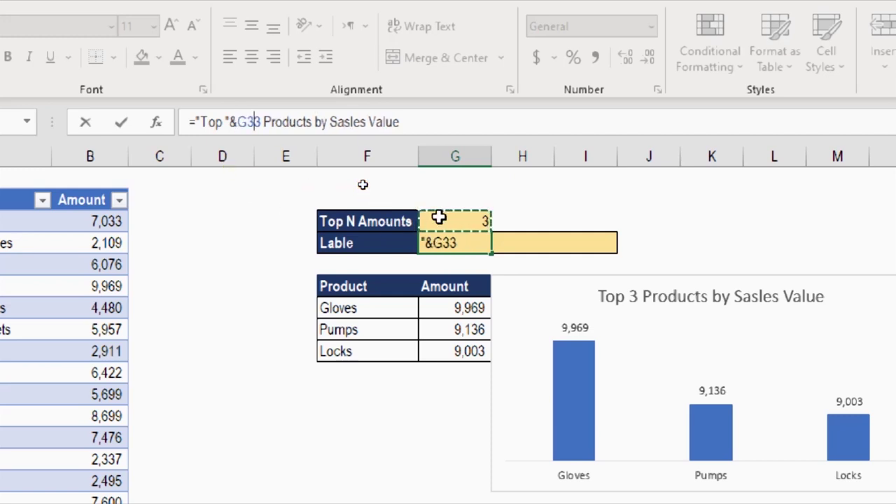
{"action": "key", "text": "BackSpace"}
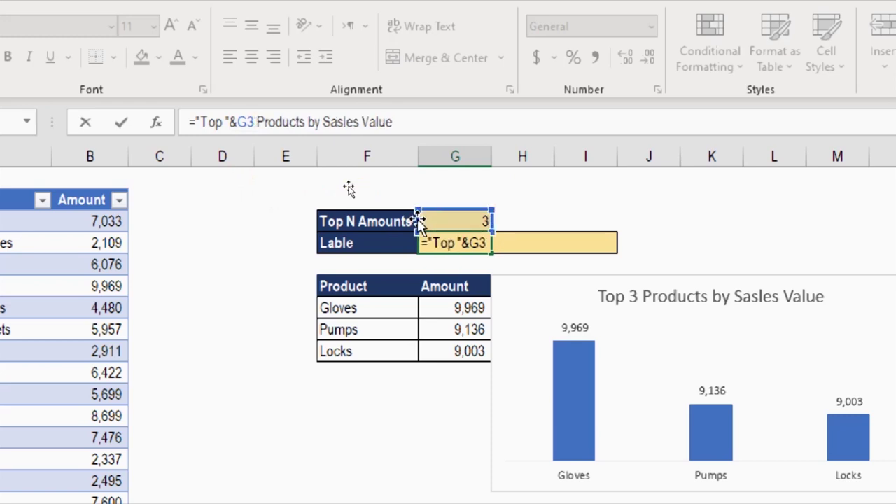
- Complete the G4 label formula by joining the quoted text " Product(s) by Sasles Value" after the G3 reference
{"action": "type", "text": "&\""}
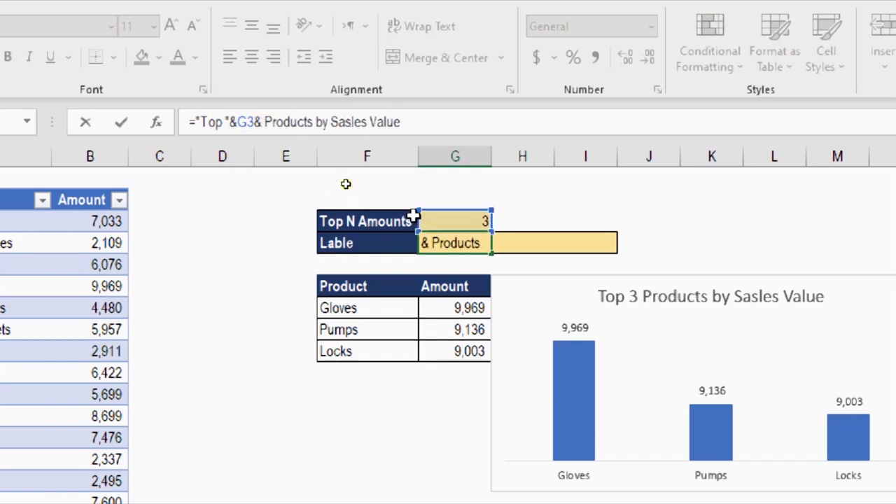
{"action": "left_click", "coordinate": [305, 123]}
{"action": "type", "text": "("}
{"action": "key", "text": "Right"}
{"action": "type", "text": ")"}
{"action": "left_click", "coordinate": [429, 125]}
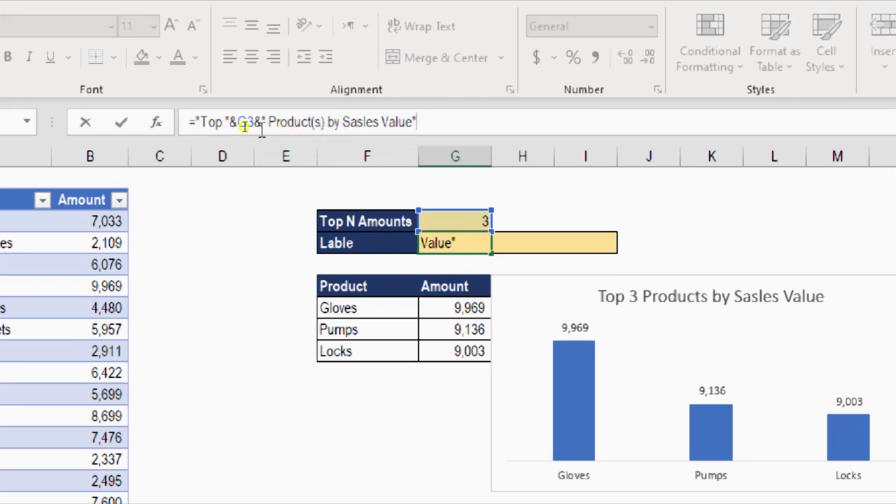
{"action": "key", "text": "Return"}
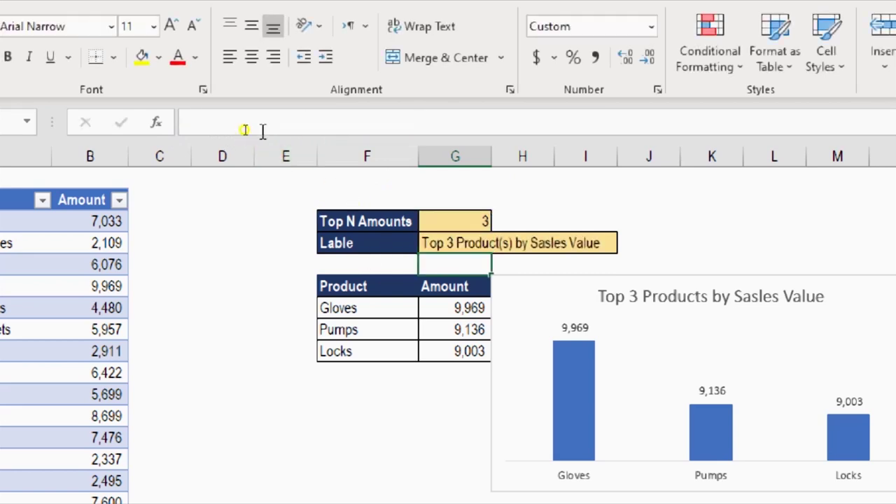
- Set the Top N Amounts value in cell G3 to 5
{"action": "left_click", "coordinate": [444, 220]}
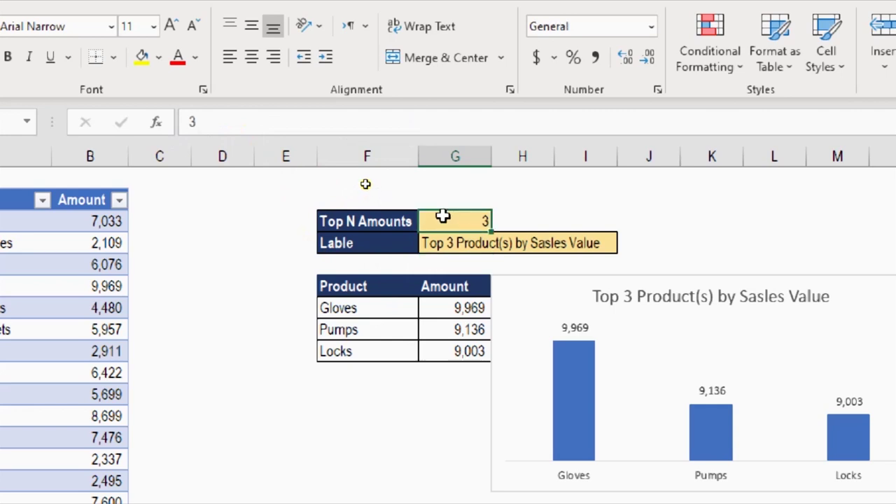
{"action": "type", "text": "5"}
{"action": "key", "text": "Return"}
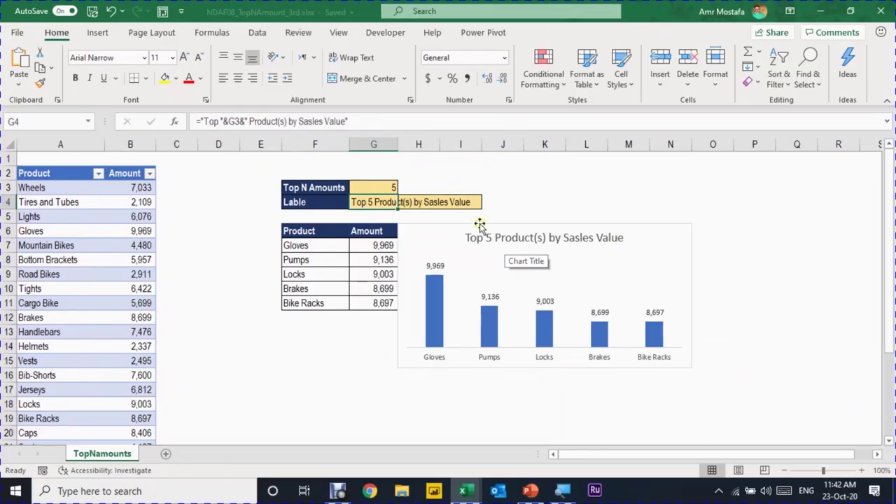
- Set the Top N Amounts value in cell G3 to 10
{"action": "left_click", "coordinate": [463, 220]}
{"action": "type", "text": "10"}
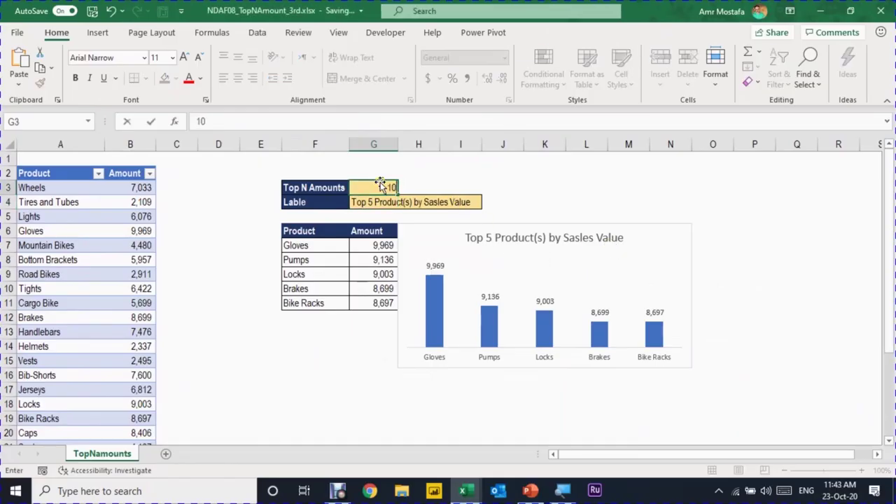
{"action": "key", "text": "Return"}
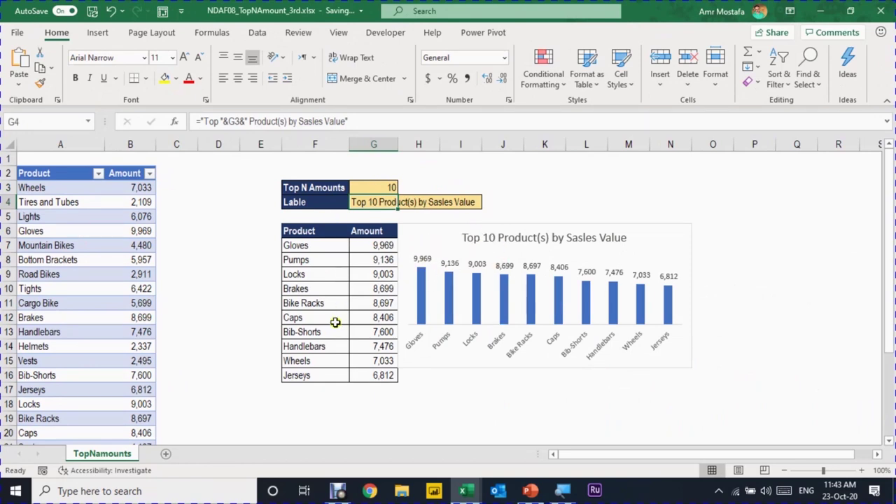
{"action": "left_click", "coordinate": [535, 293]}
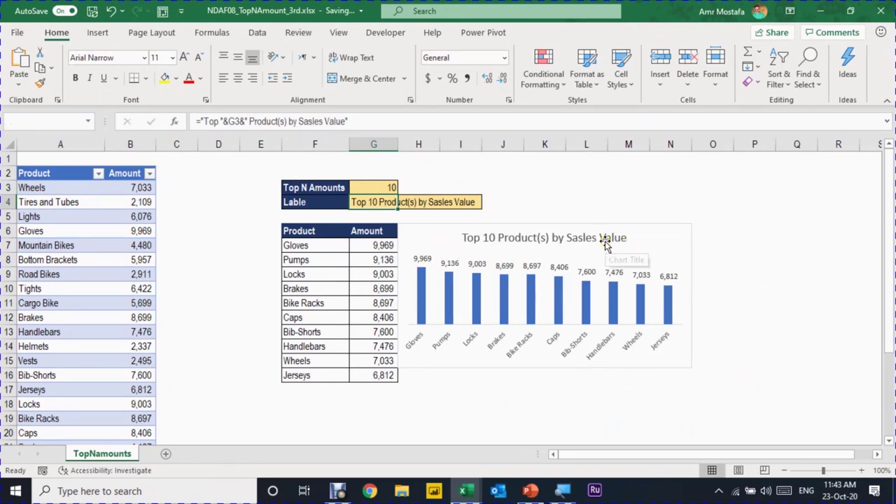
{"action": "left_click", "coordinate": [678, 359]}
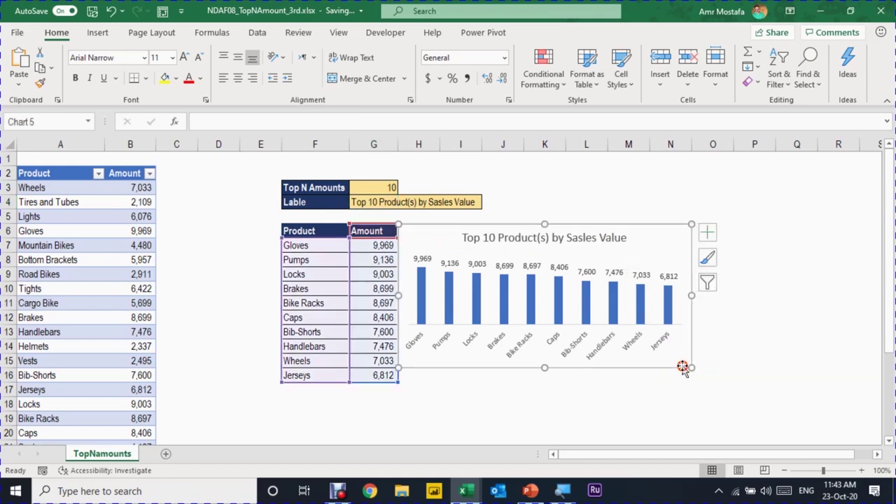
{"action": "left_click", "coordinate": [717, 337]}
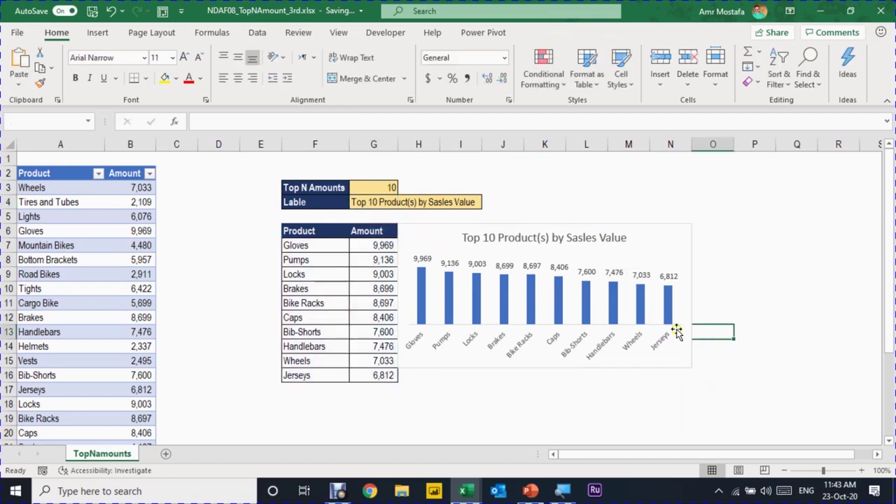